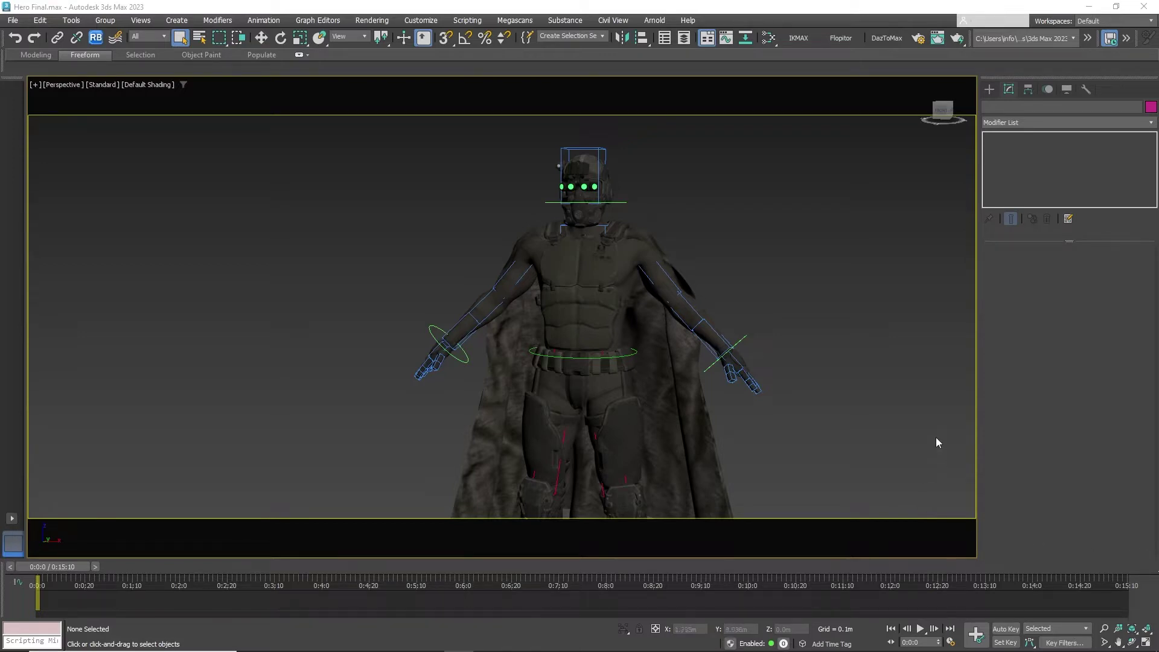
Switch the perspective viewport to Clay shading and frame the caped hero.
{"action": "mouse_move", "coordinate": [865, 390]}
{"action": "middle_mouse_down", "text": "alt"}
{"action": "mouse_move", "coordinate": [831, 391]}
{"action": "mouse_move", "coordinate": [845, 390]}
{"action": "middle_mouse_up", "text": "alt"}
{"action": "left_click", "coordinate": [151, 85]}
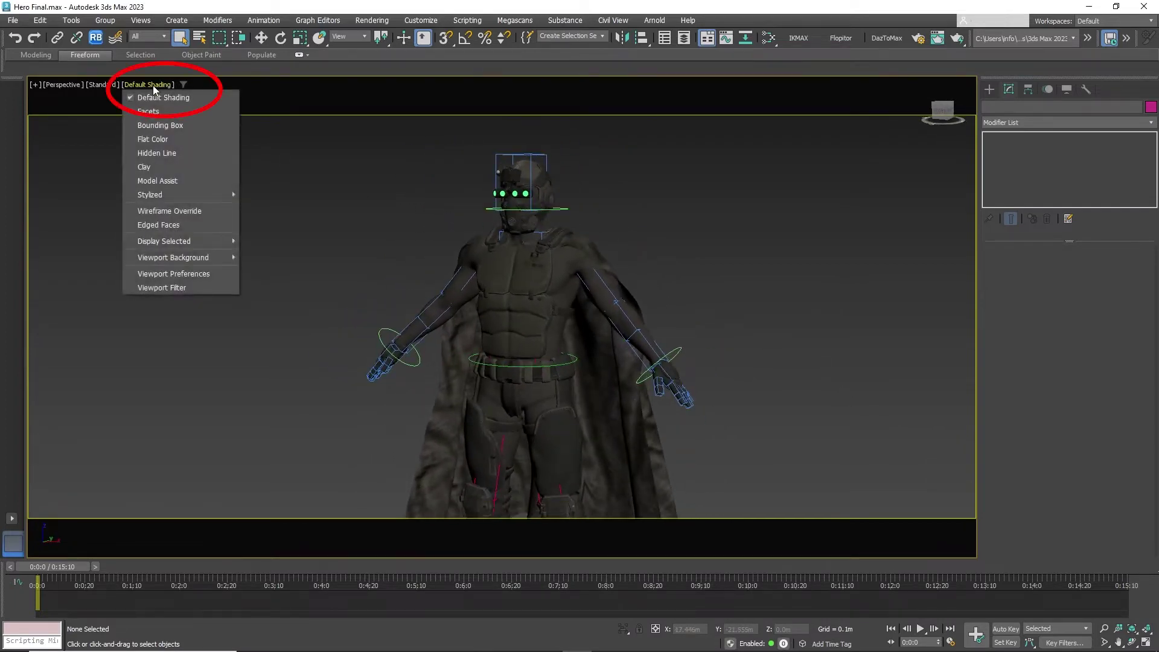
{"action": "left_click", "coordinate": [171, 165]}
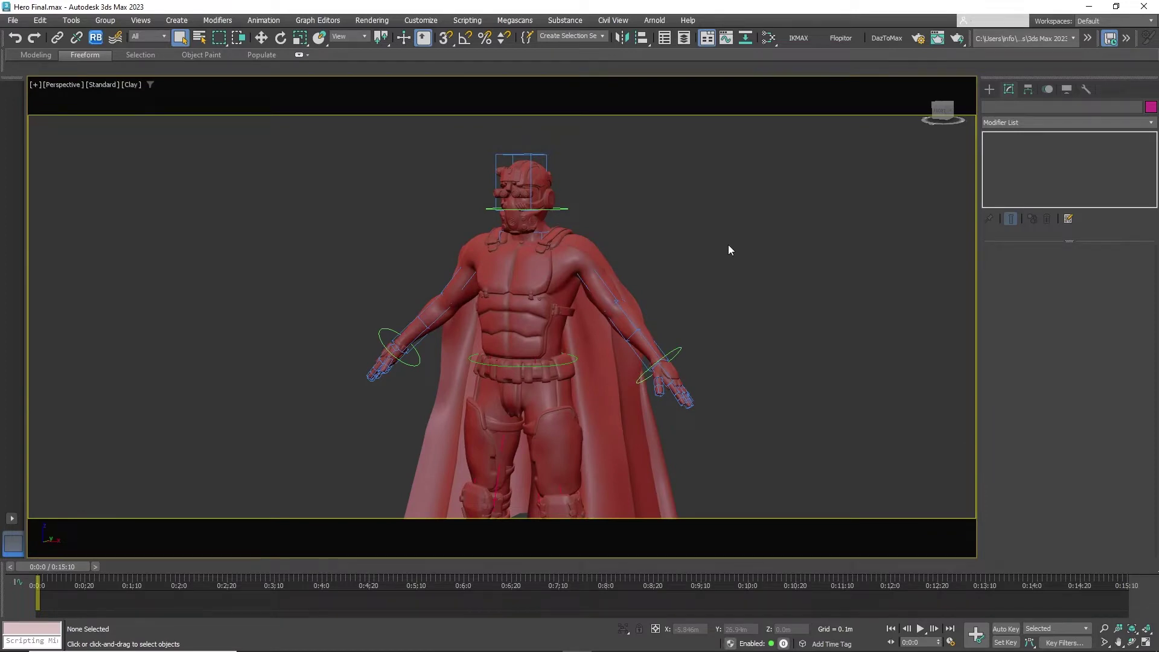
{"action": "middle_click_drag", "start_coordinate": [728, 250], "coordinate": [830, 232]}
{"action": "scroll", "coordinate": [751, 269], "scroll_direction": "up", "scroll_amount": 3}
{"action": "left_click", "coordinate": [1104, 628]}
Hide the vest and the Hero Body so the cape and rig are exposed.
{"action": "left_click_drag", "start_coordinate": [773, 231], "coordinate": [767, 245]}
{"action": "middle_click_drag", "start_coordinate": [767, 246], "coordinate": [724, 259]}
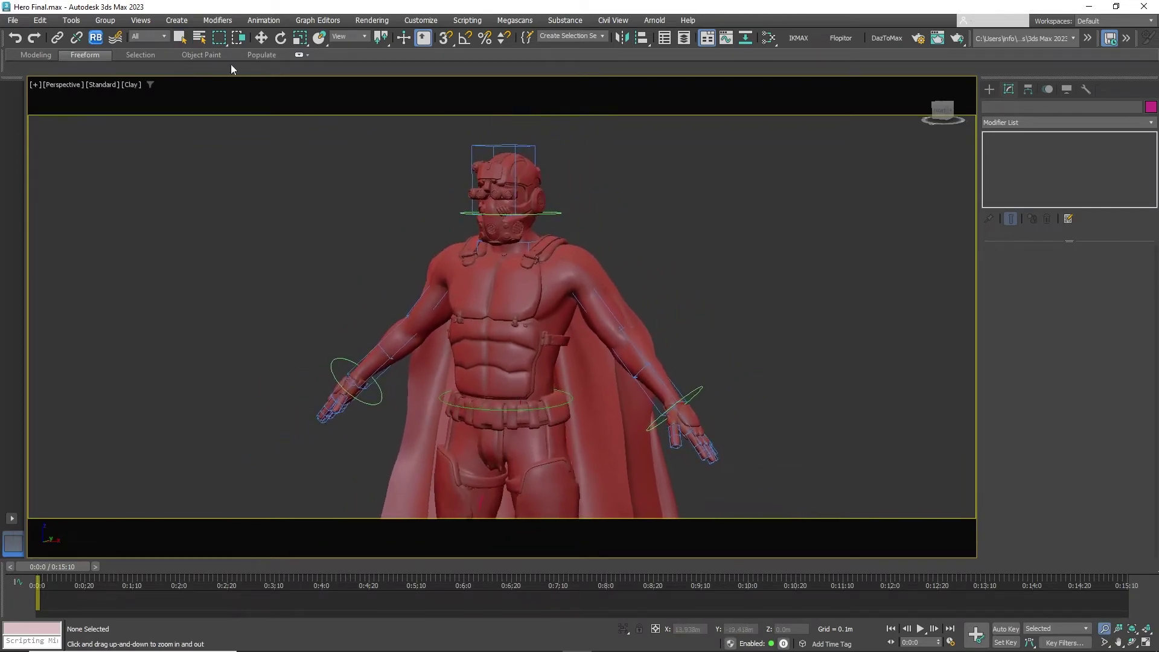
{"action": "left_click", "coordinate": [261, 37]}
{"action": "left_click", "coordinate": [480, 315]}
{"action": "right_click", "coordinate": [480, 315]}
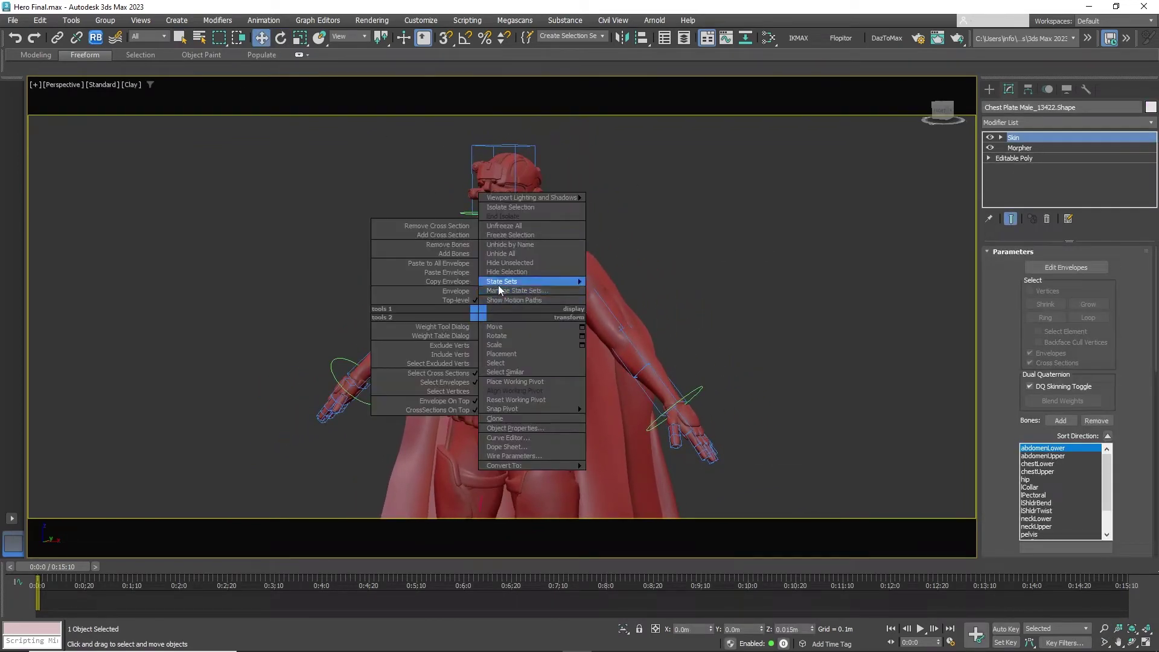
{"action": "left_click", "coordinate": [521, 295]}
{"action": "left_click", "coordinate": [507, 283]}
{"action": "right_click", "coordinate": [507, 266]}
{"action": "left_click", "coordinate": [544, 242]}
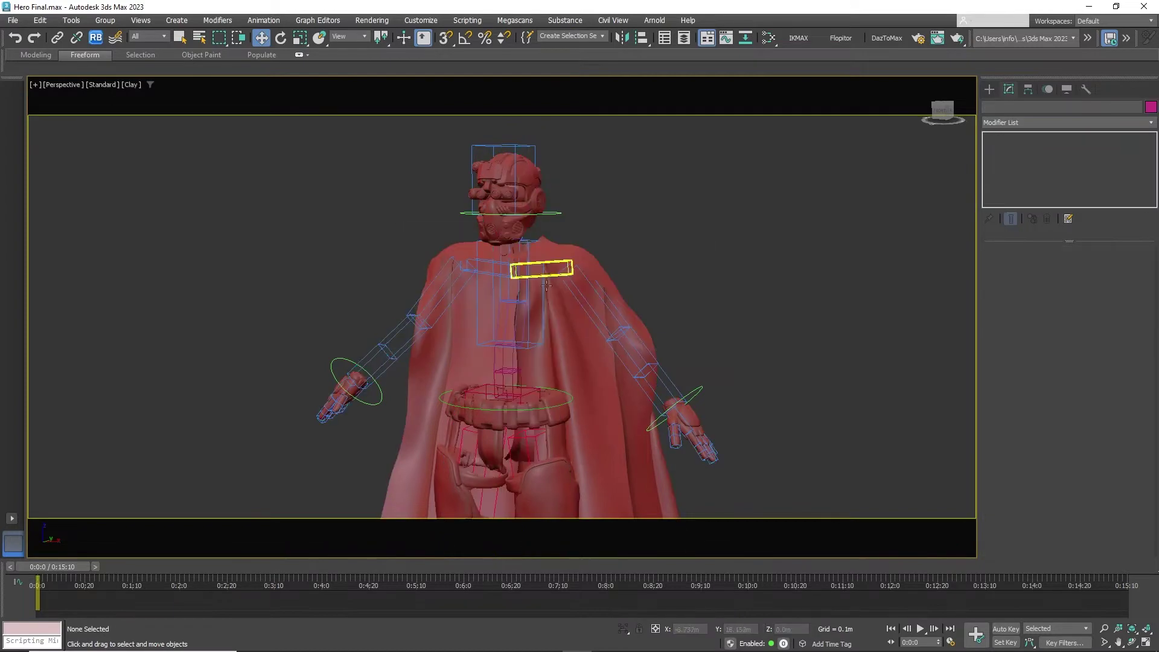
Link the cape to the rig's spine bone with Select and Link, then Unhide All.
{"action": "left_click", "coordinate": [57, 38]}
{"action": "left_click_drag", "start_coordinate": [604, 399], "coordinate": [544, 346]}
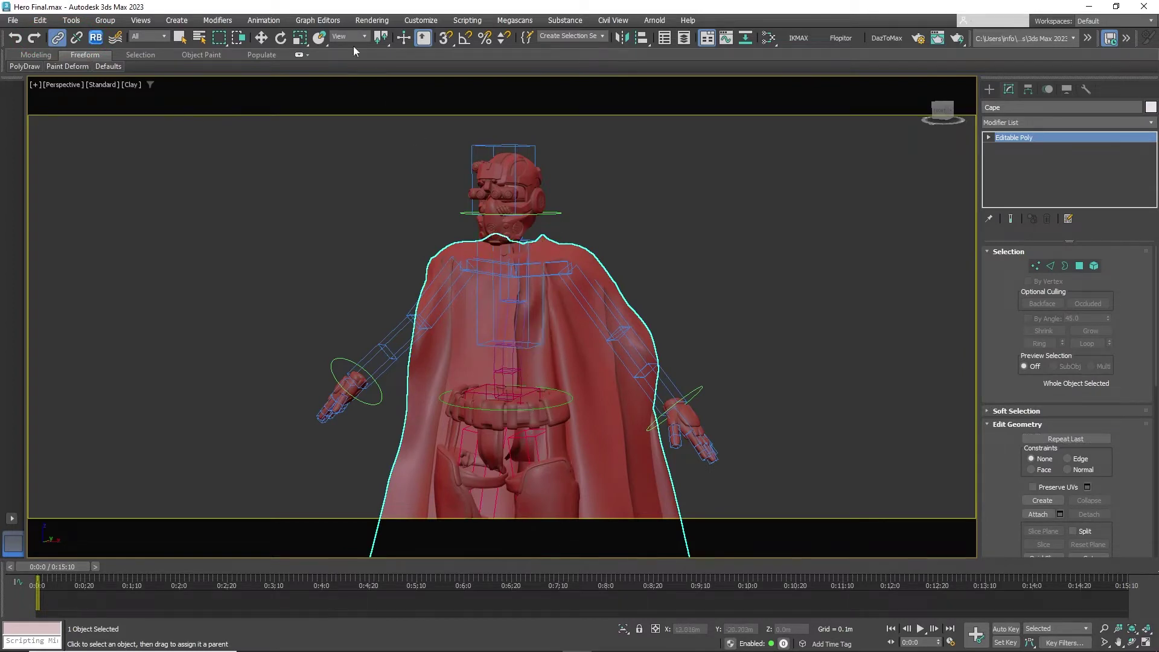
{"action": "left_click", "coordinate": [260, 37]}
{"action": "right_click", "coordinate": [669, 236]}
{"action": "left_click", "coordinate": [701, 173]}
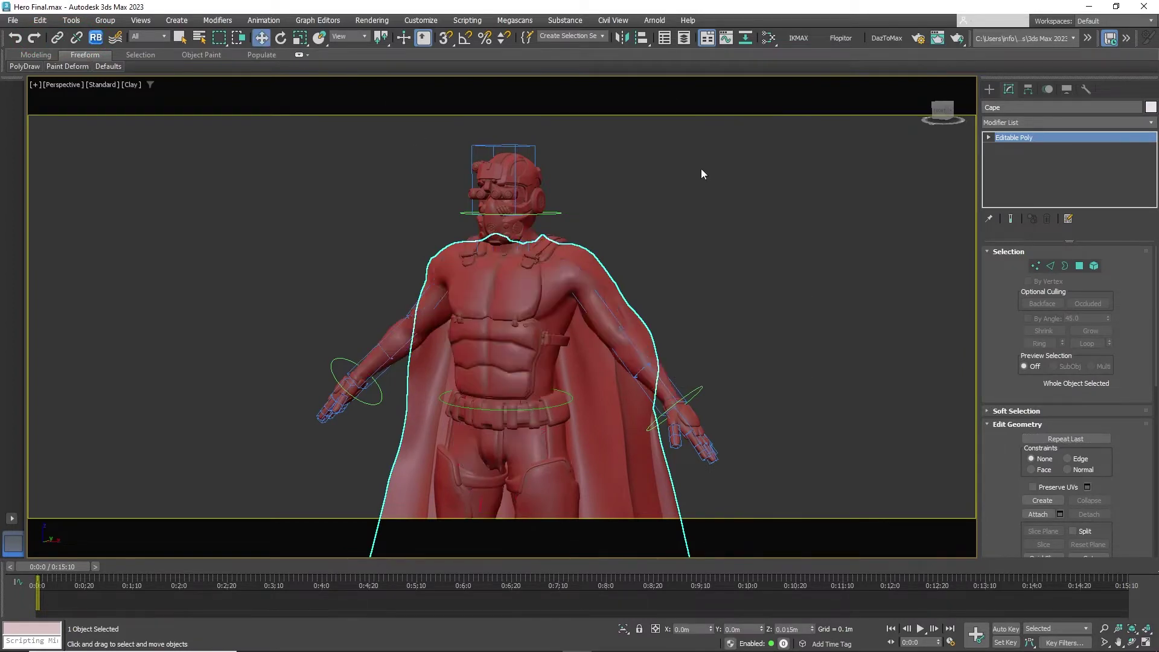
Test the link by rotating the pelvis forward, cancel it, and reselect the cape.
{"action": "left_click", "coordinate": [571, 396]}
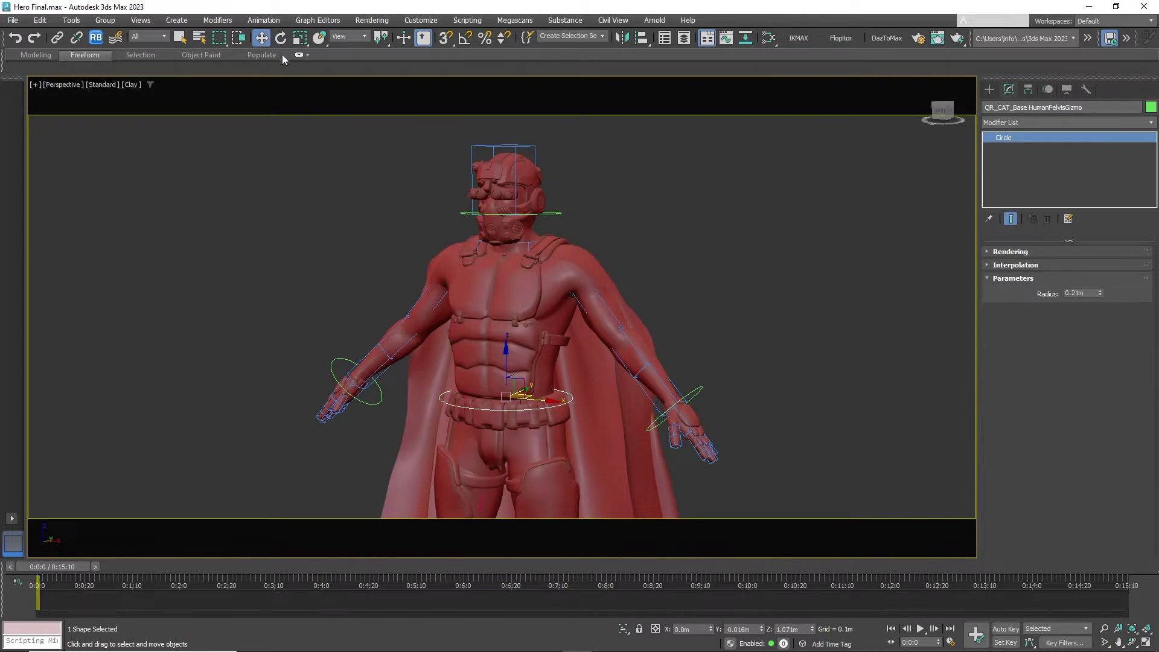
{"action": "left_click", "coordinate": [280, 38]}
{"action": "left_click_drag", "start_coordinate": [490, 375], "coordinate": [470, 454]}
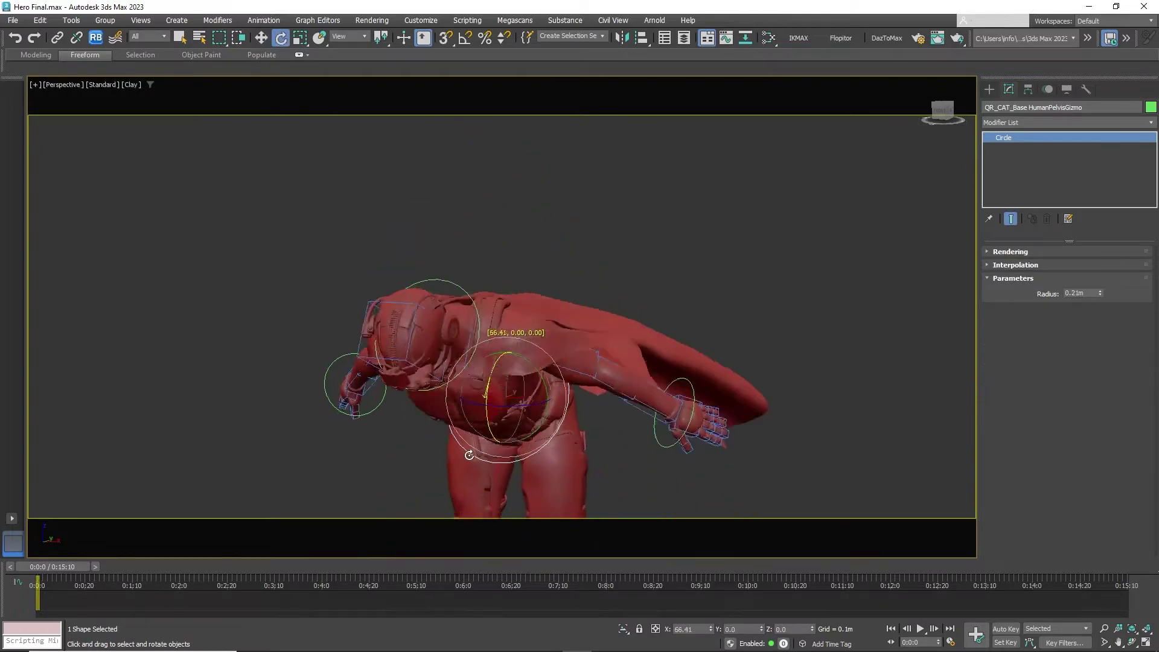
{"action": "right_click", "coordinate": [469, 455]}
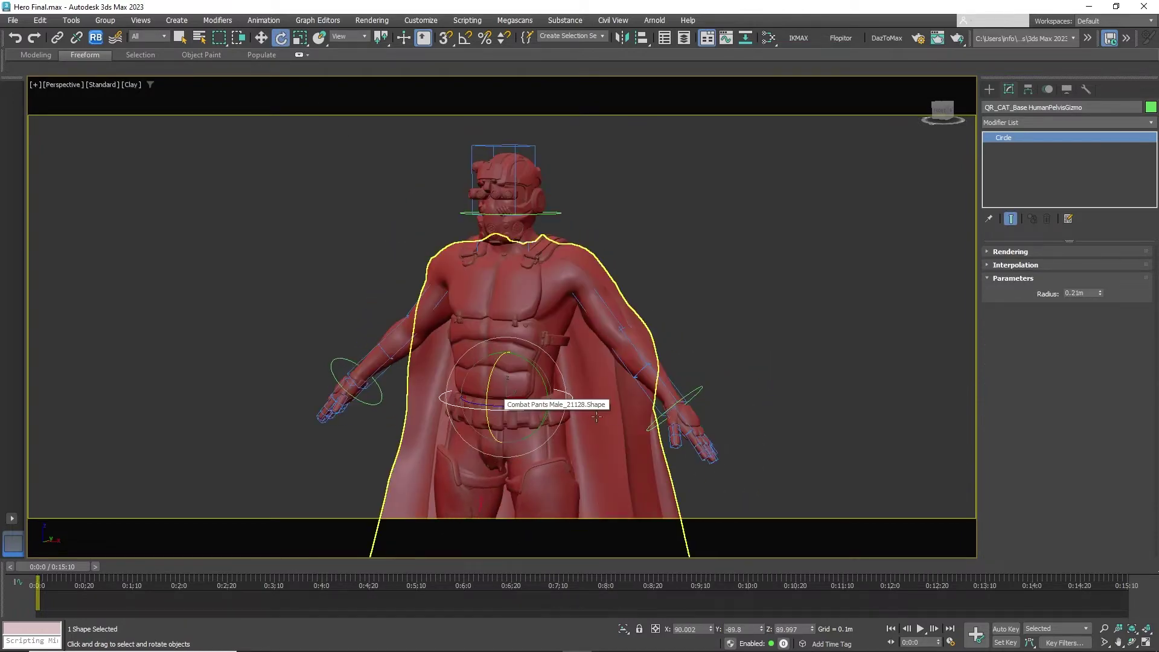
{"action": "left_click", "coordinate": [616, 415]}
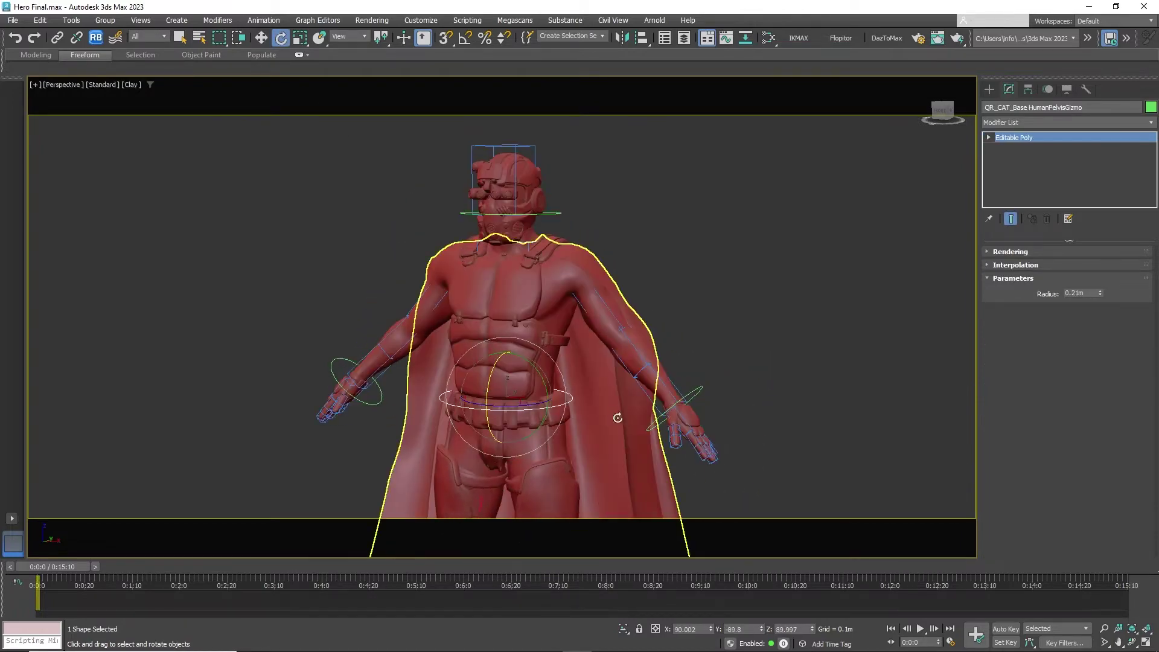
Add a Cloth modifier to the cape and set Cape as a Cloth object.
{"action": "left_click", "coordinate": [1151, 122]}
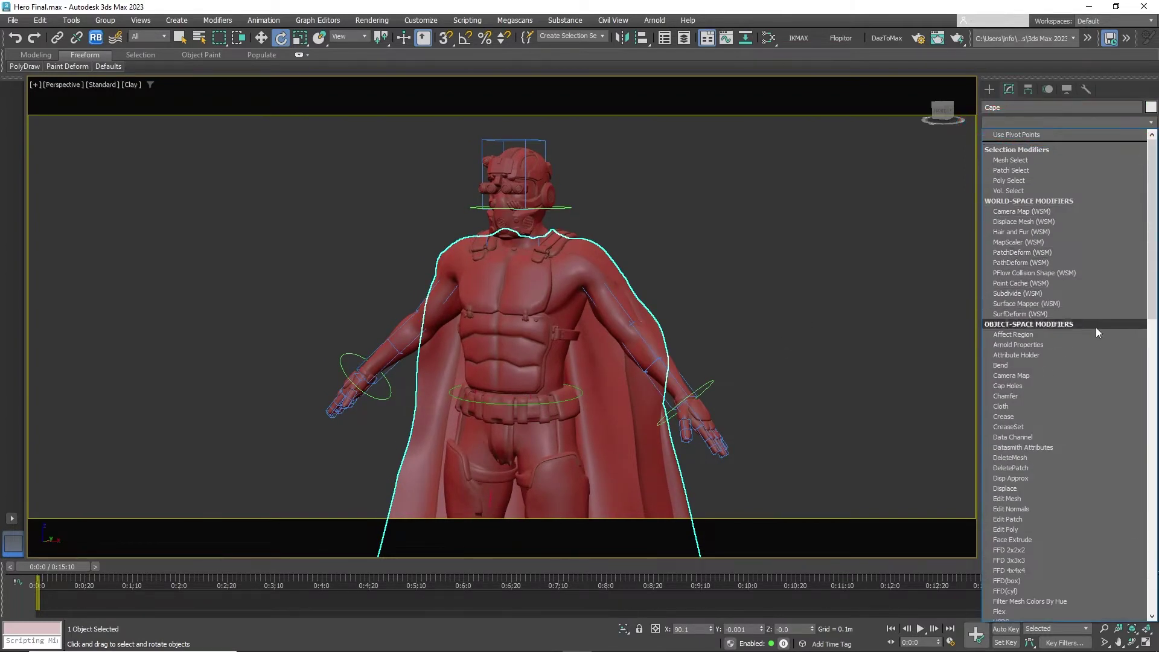
{"action": "left_click", "coordinate": [1088, 407]}
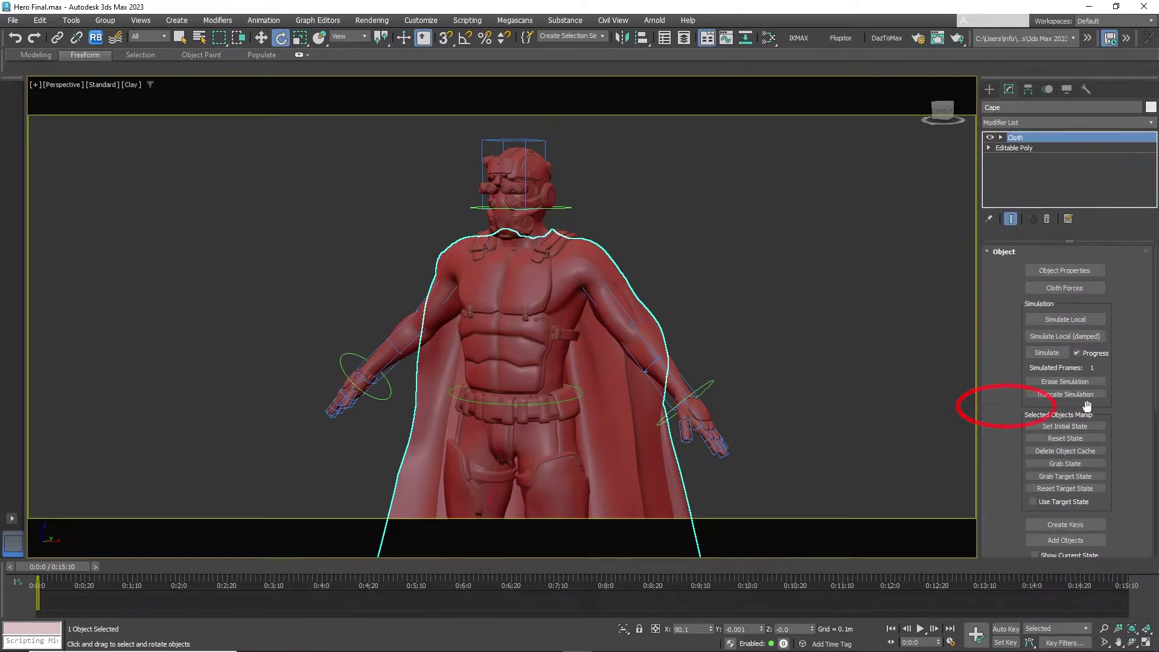
{"action": "left_click", "coordinate": [1098, 275]}
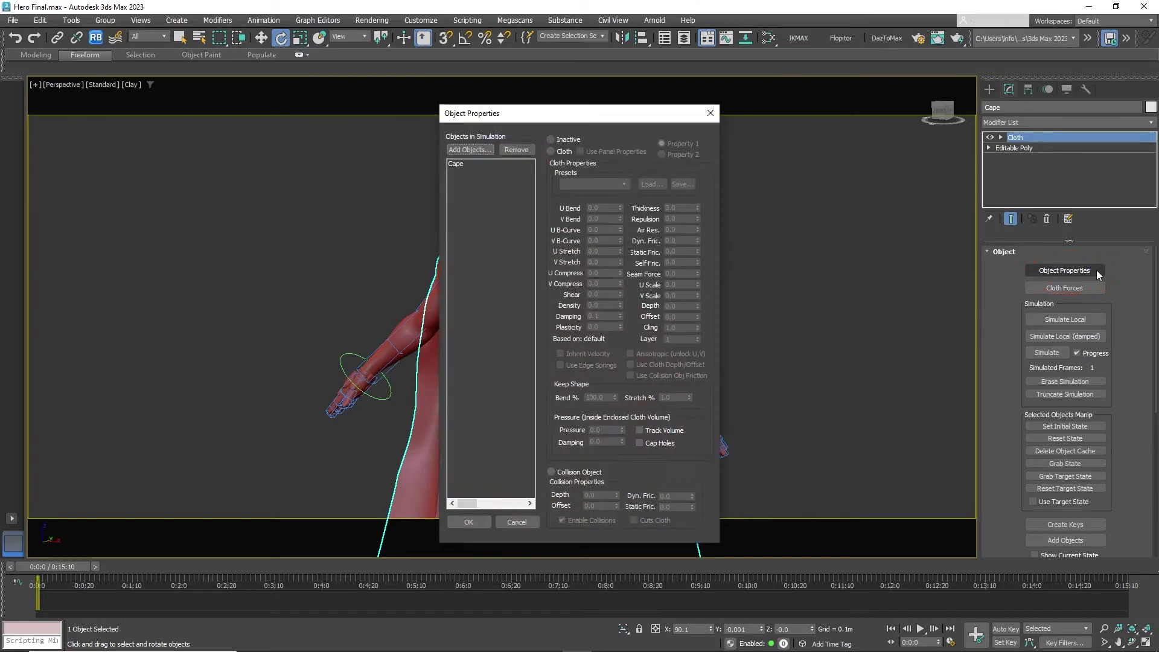
{"action": "left_click", "coordinate": [472, 163]}
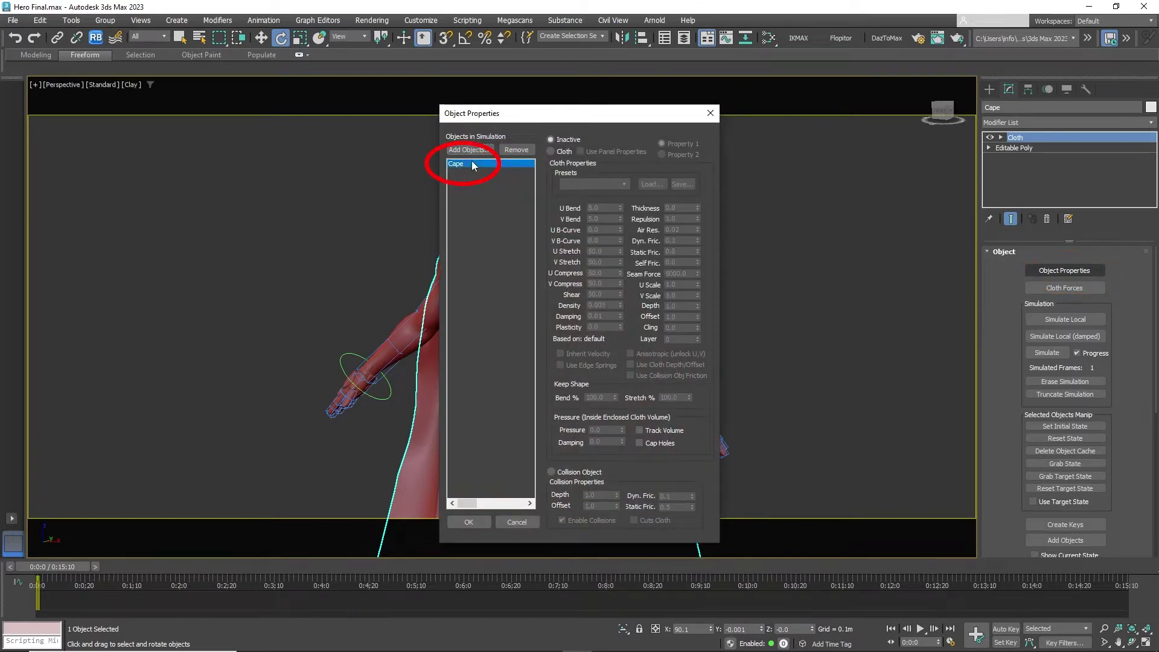
{"action": "left_click", "coordinate": [564, 153]}
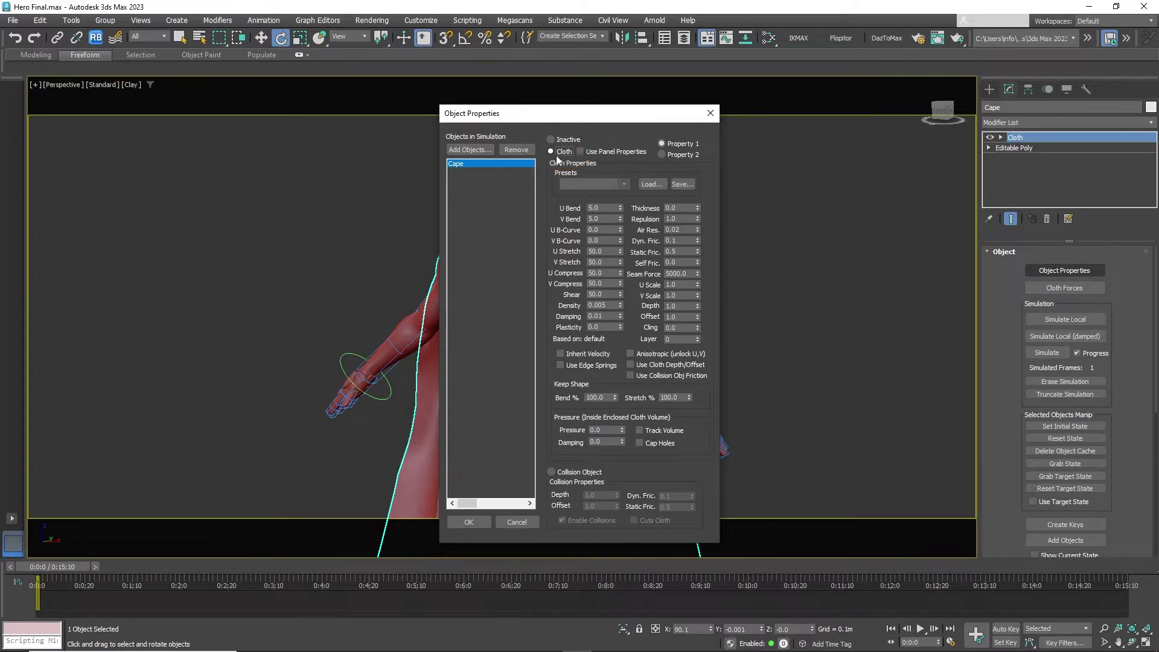
Add Hero Body to the simulation as a Collision Object and confirm.
{"action": "left_click", "coordinate": [470, 150]}
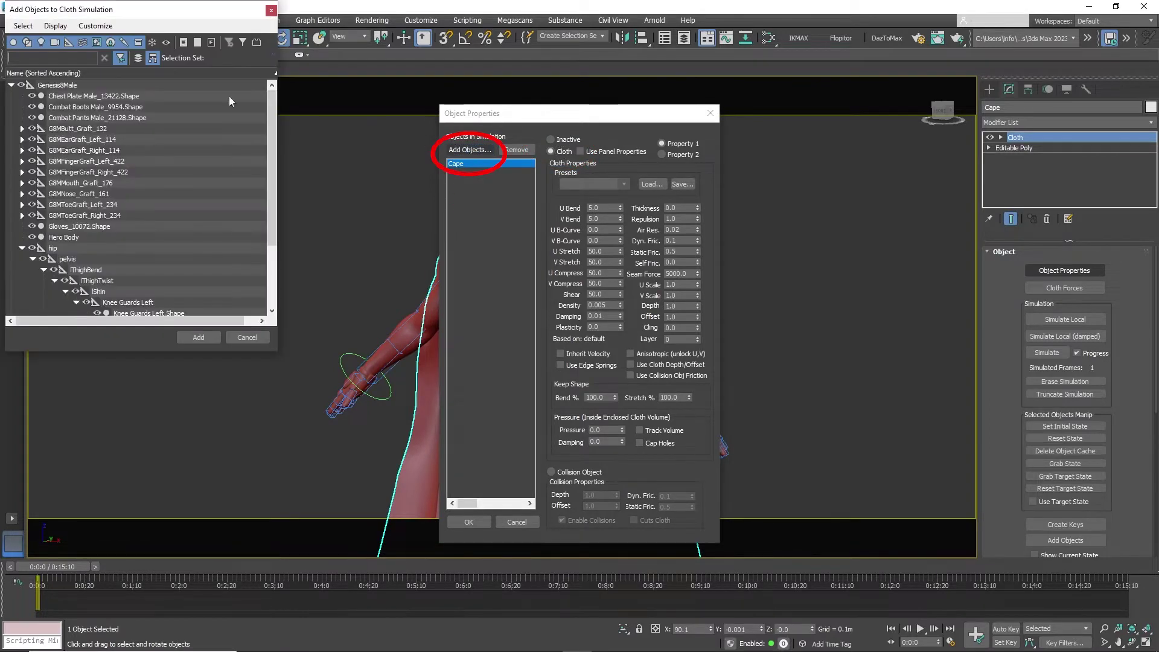
{"action": "type", "text": "her"}
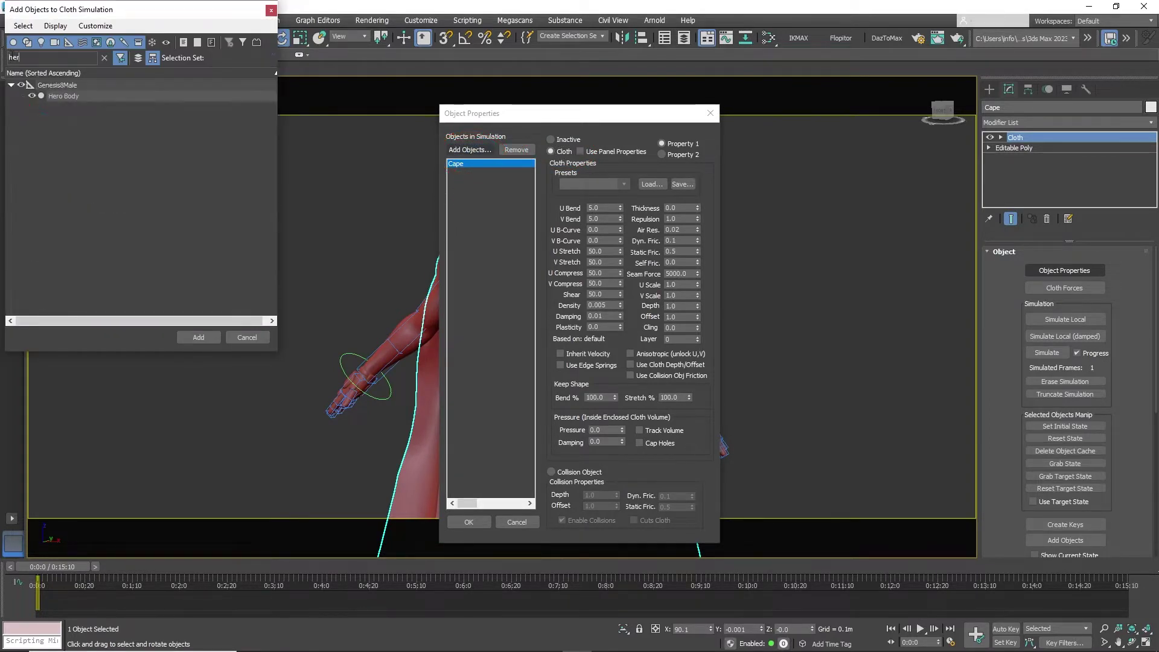
{"action": "left_click", "coordinate": [64, 95]}
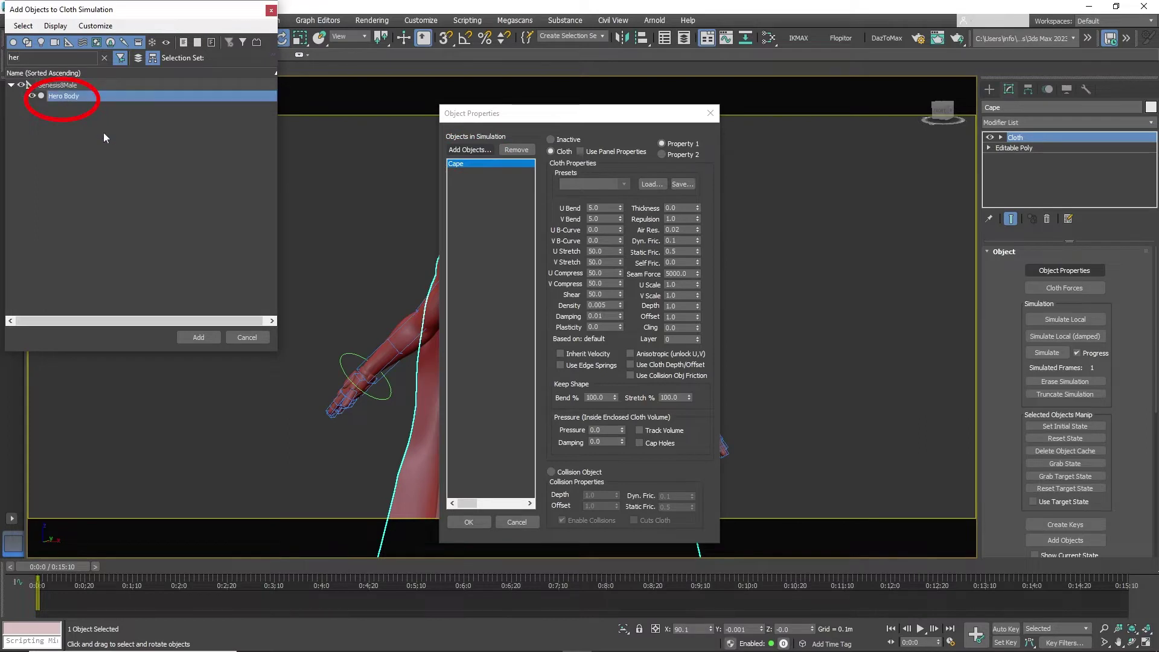
{"action": "left_click", "coordinate": [197, 338]}
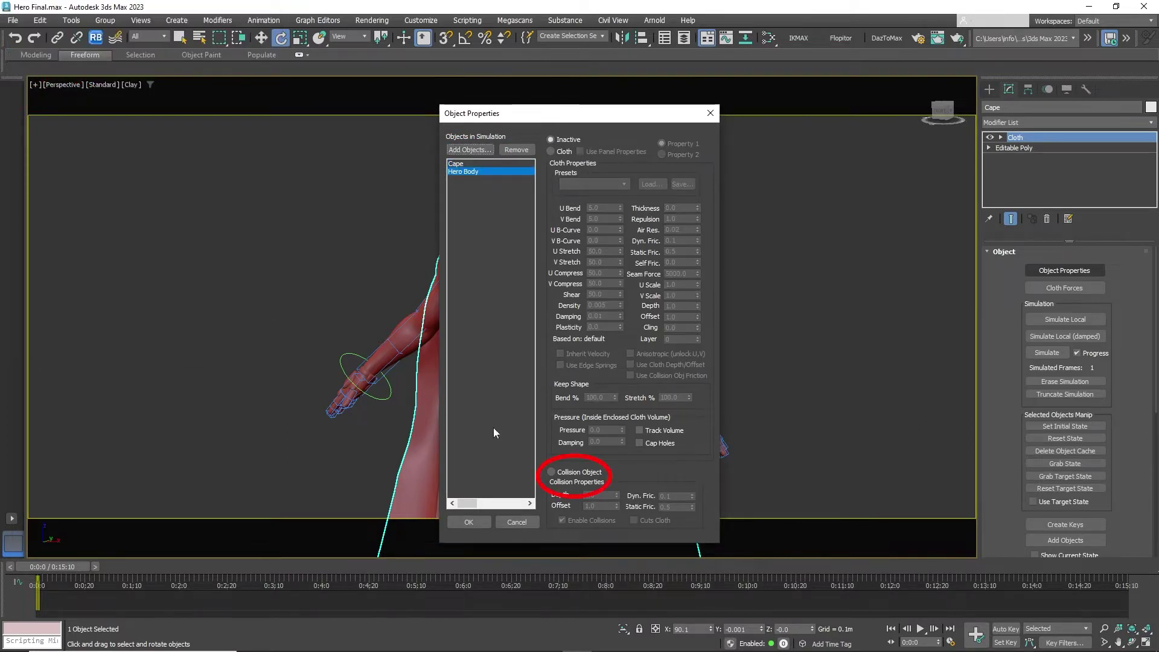
{"action": "left_click", "coordinate": [552, 472]}
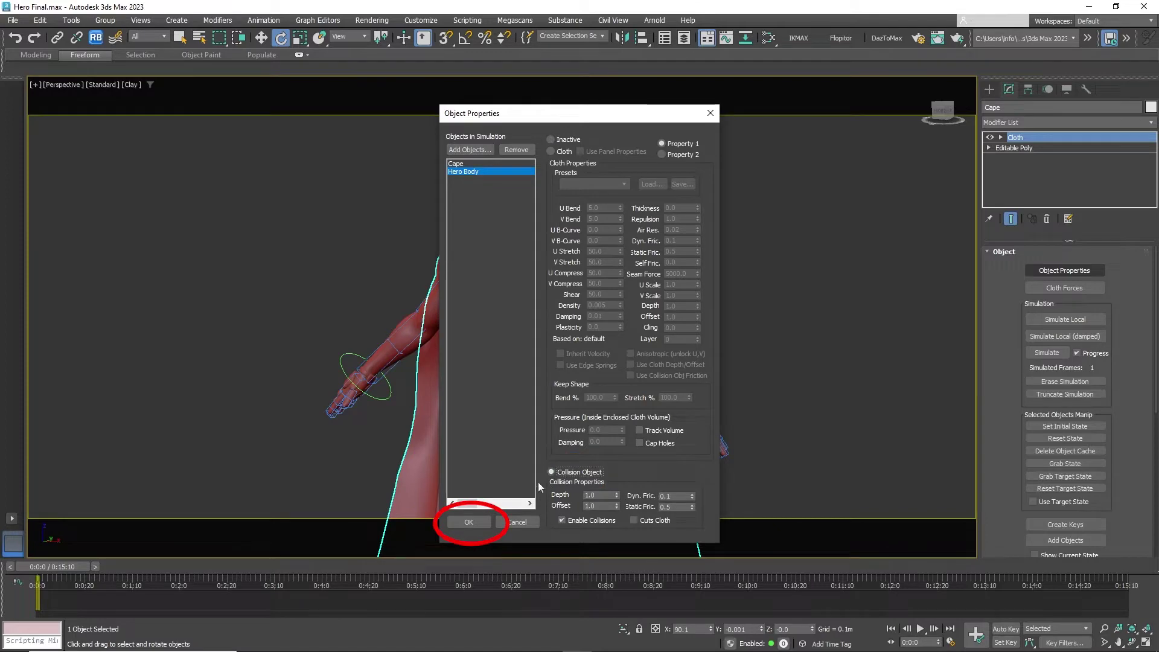
{"action": "left_click", "coordinate": [477, 522]}
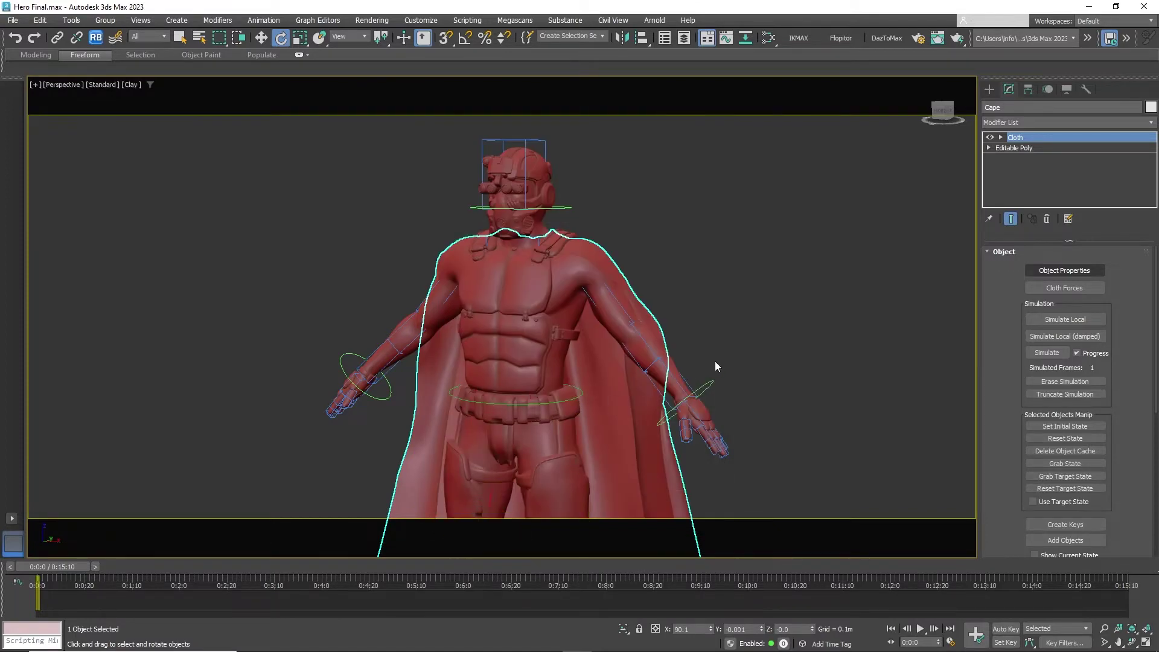
Expand the cape's Cloth modifier in the stack and select its Group sub-object level.
{"action": "key", "text": "w"}
{"action": "left_click_drag", "start_coordinate": [994, 481], "coordinate": [1027, 185]}
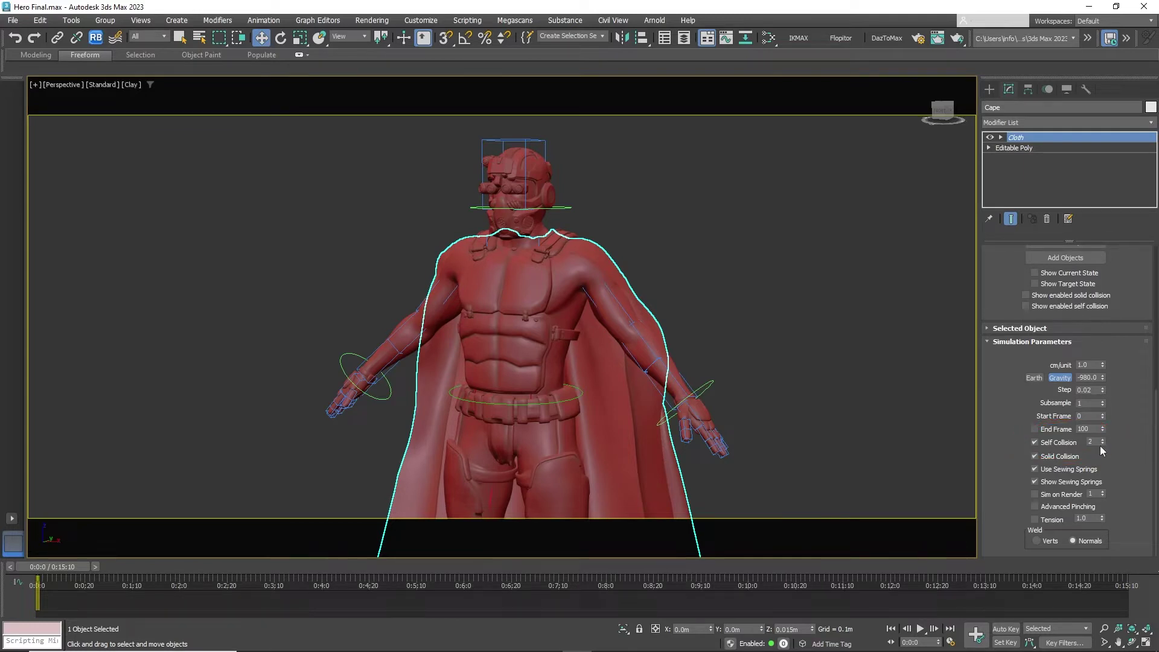
{"action": "scroll", "coordinate": [1017, 275], "scroll_direction": "up", "scroll_amount": 5}
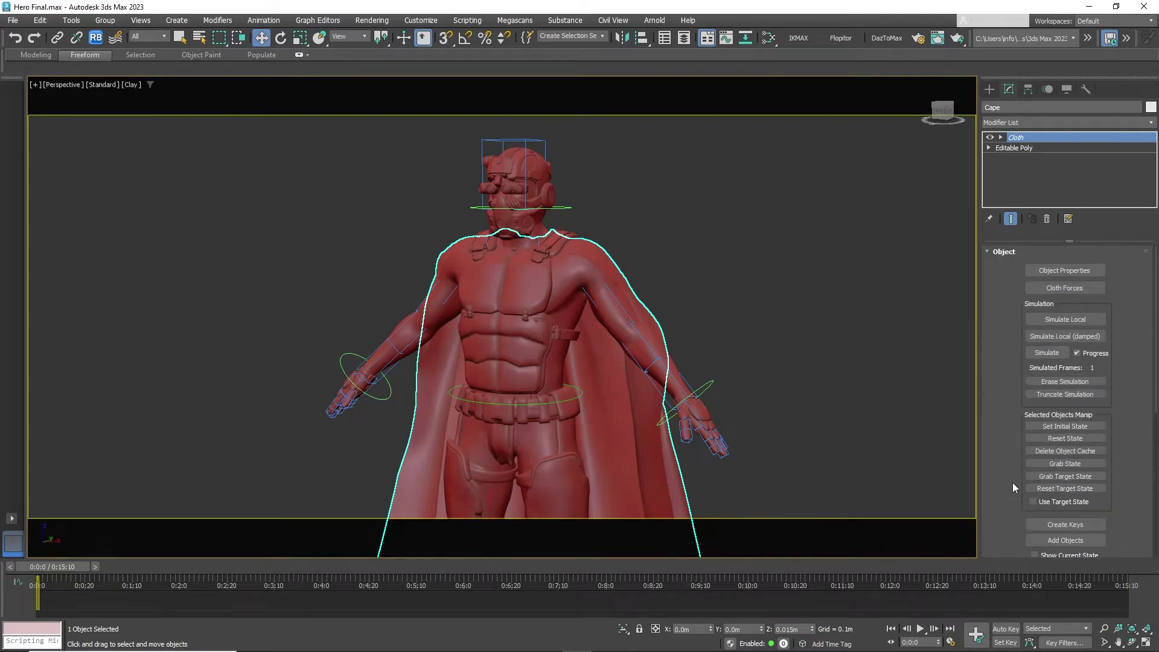
{"action": "left_click", "coordinate": [1001, 138]}
{"action": "left_click", "coordinate": [1023, 148]}
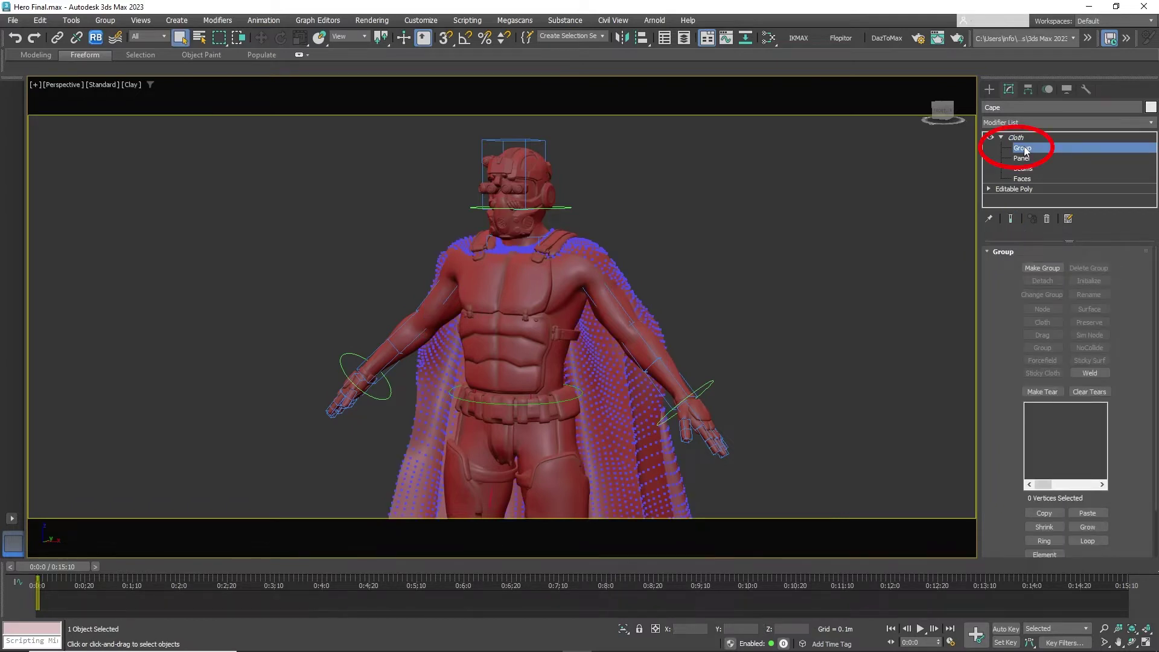
Marquee-select the cape vertices at the neck and both shoulders, 1618 in total.
{"action": "middle_click_drag", "start_coordinate": [758, 211], "coordinate": [757, 200], "text": "alt"}
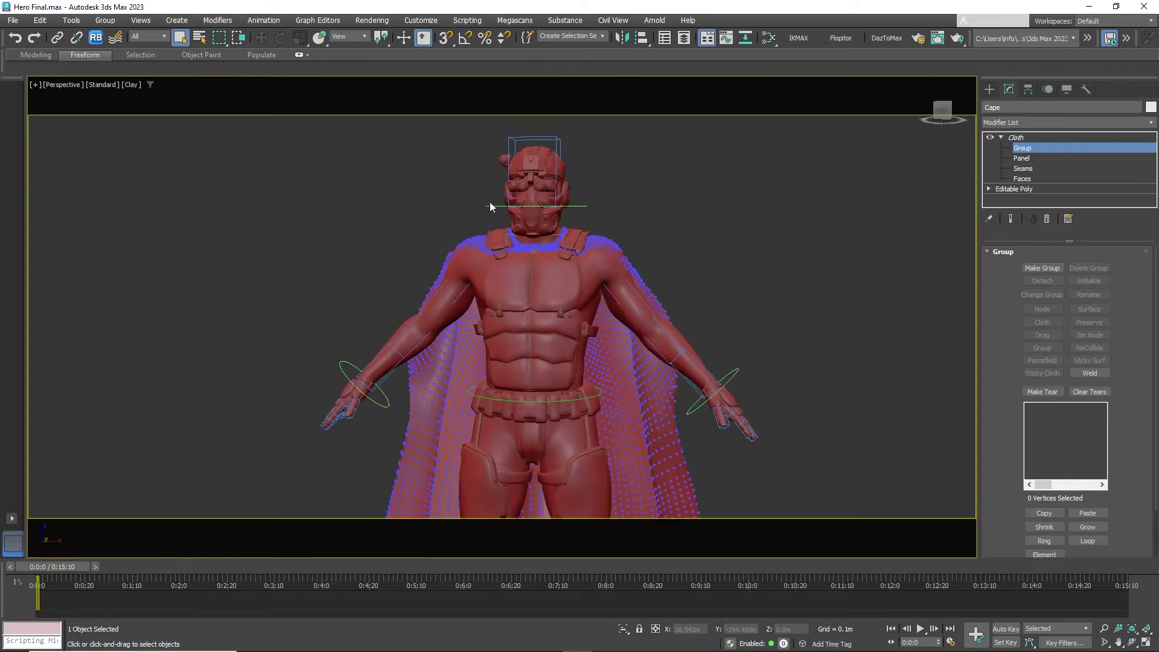
{"action": "left_click_drag", "start_coordinate": [598, 268], "coordinate": [599, 266]}
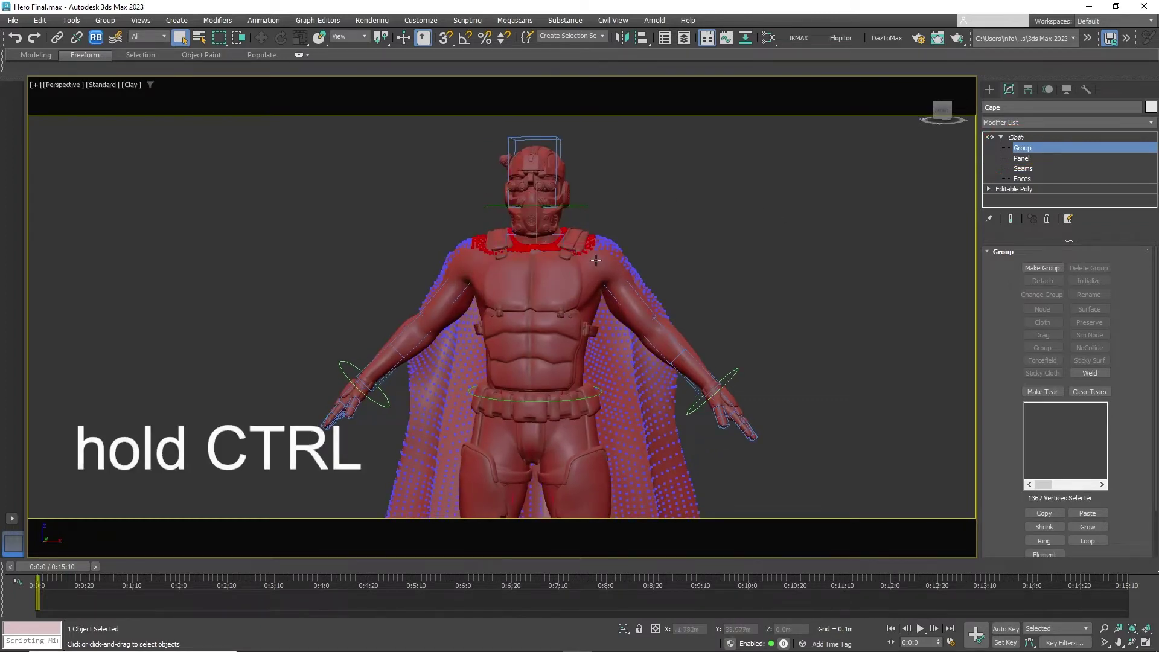
{"action": "middle_click_drag", "start_coordinate": [757, 264], "coordinate": [530, 250], "text": "alt"}
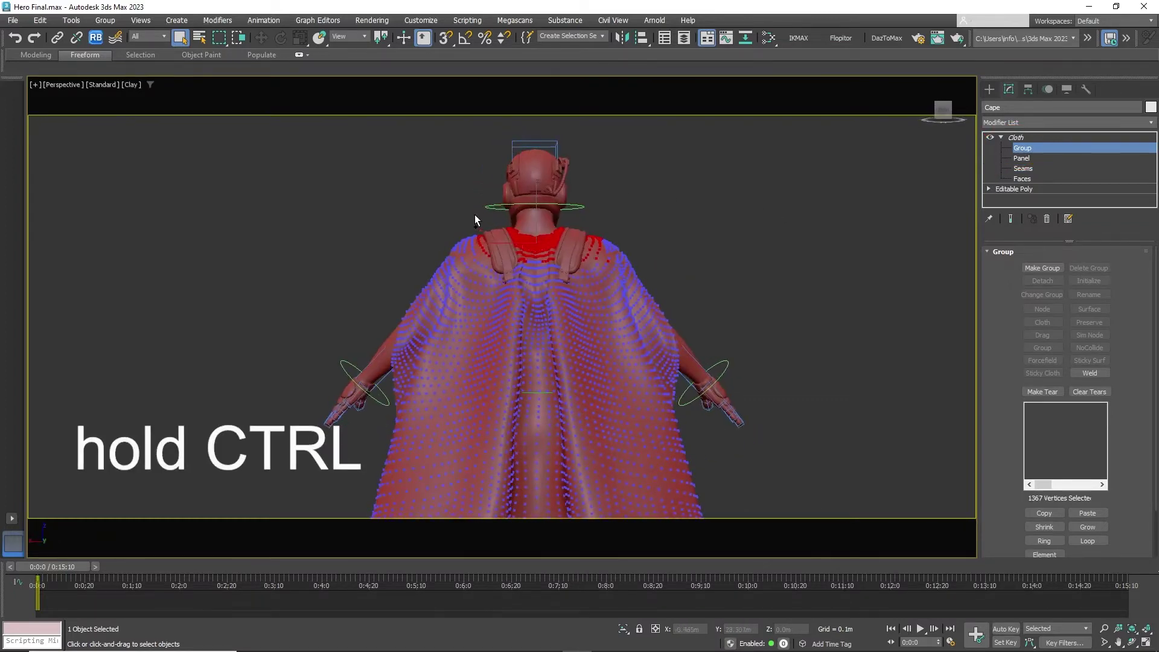
{"action": "left_click_drag", "start_coordinate": [520, 280], "coordinate": [521, 280], "text": "ctrl"}
{"action": "left_click_drag", "start_coordinate": [485, 210], "coordinate": [499, 220], "text": "ctrl"}
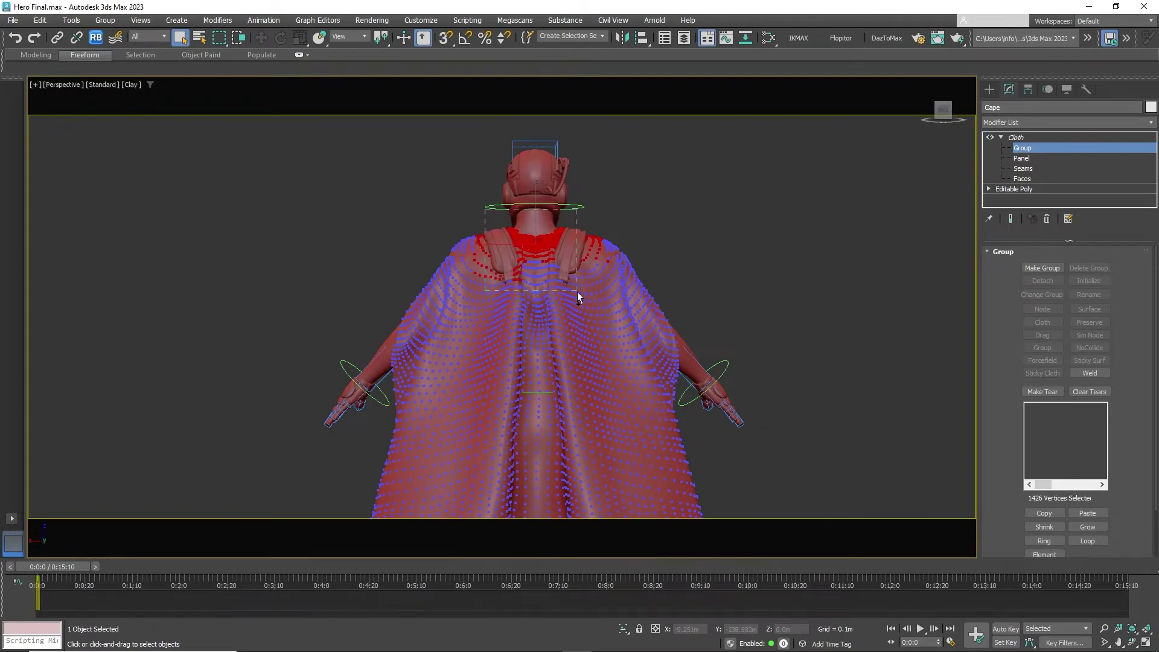
{"action": "left_click_drag", "start_coordinate": [577, 292], "coordinate": [579, 288], "text": "ctrl"}
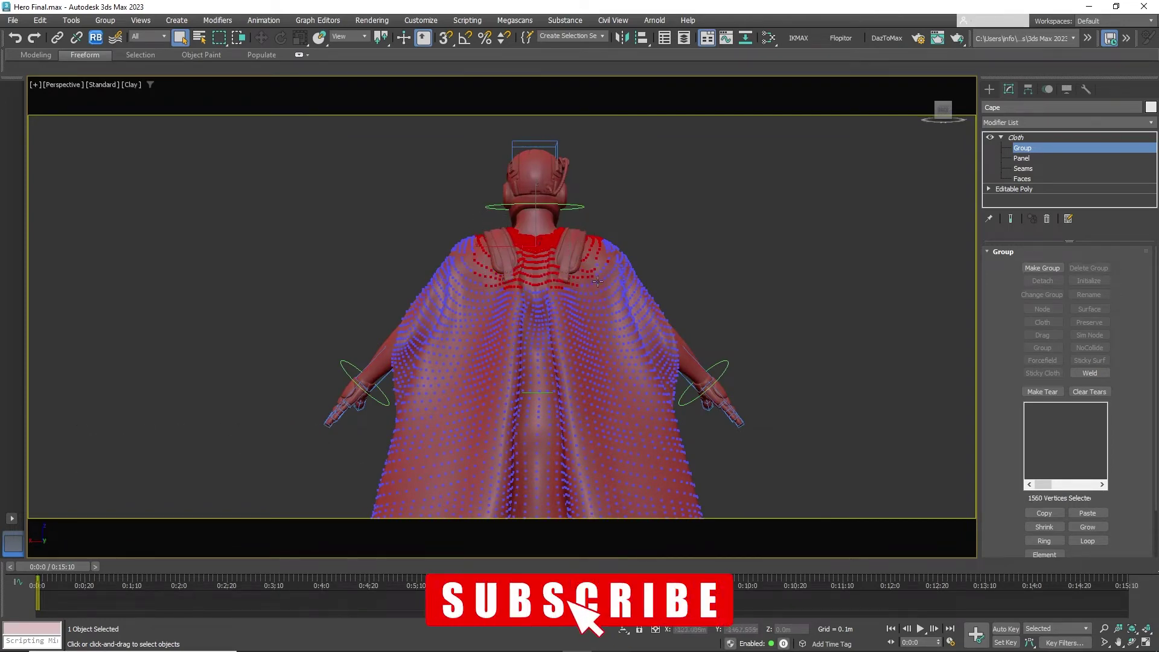
{"action": "left_click_drag", "start_coordinate": [599, 275], "coordinate": [600, 278], "text": "ctrl"}
{"action": "middle_click_drag", "start_coordinate": [600, 278], "coordinate": [785, 314], "text": "alt"}
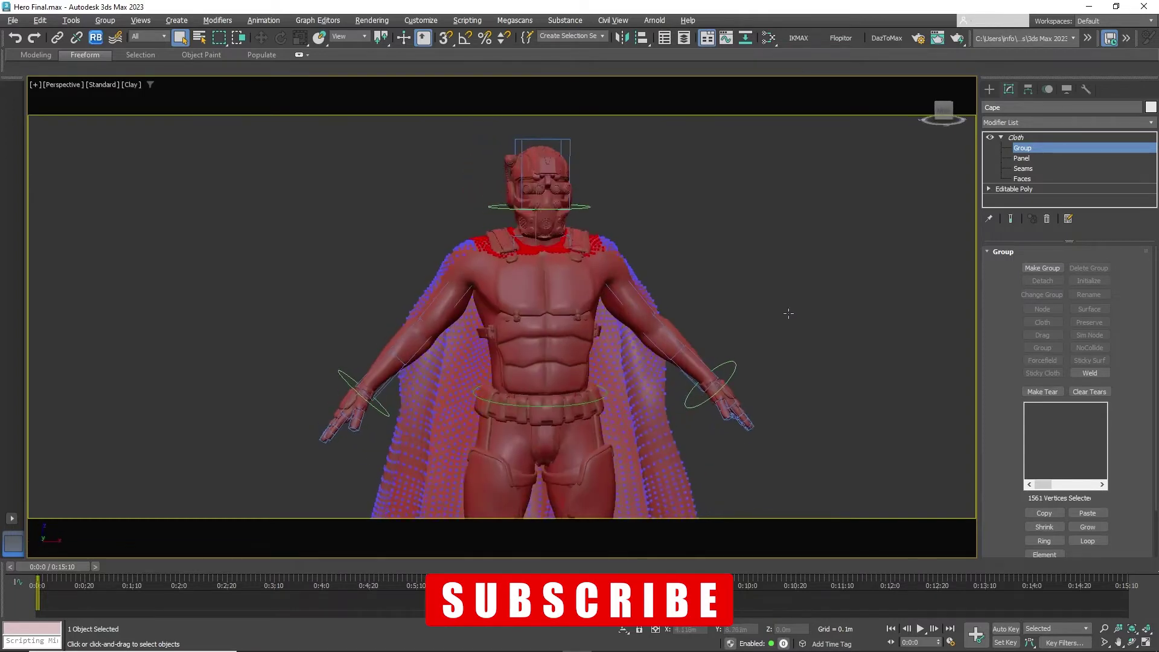
{"action": "left_click_drag", "start_coordinate": [463, 225], "coordinate": [483, 258], "text": "ctrl"}
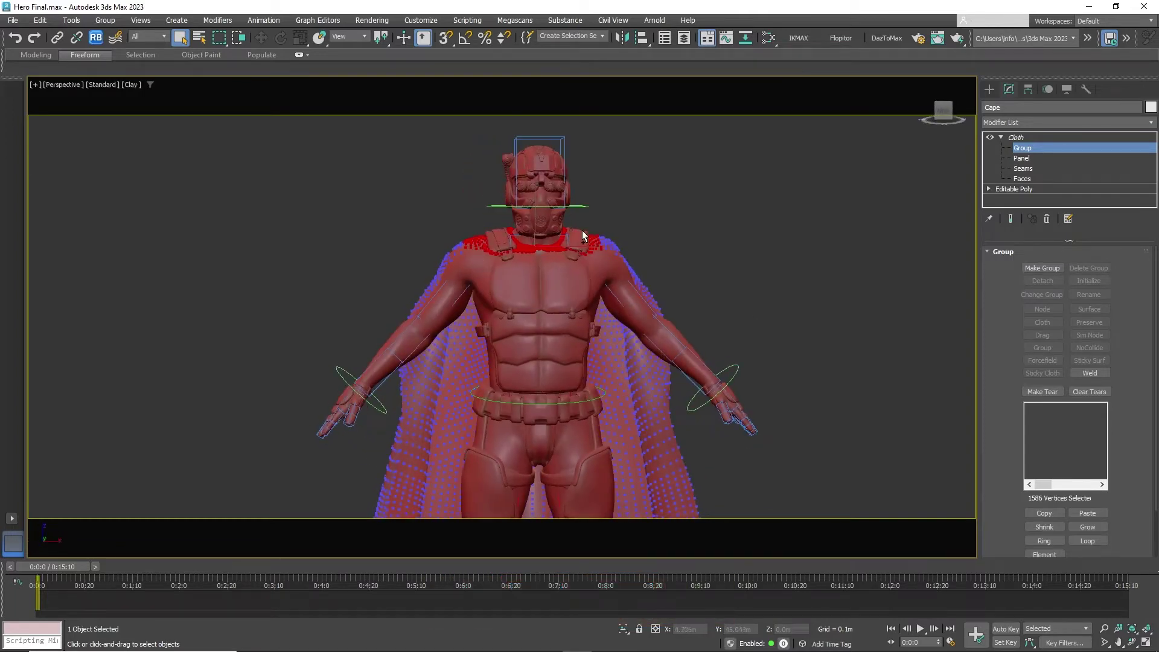
{"action": "left_click_drag", "start_coordinate": [602, 250], "coordinate": [607, 261], "text": "ctrl"}
Create Group001 from the selected vertices and attach it to the Hero Body surface.
{"action": "left_click", "coordinate": [1042, 268]}
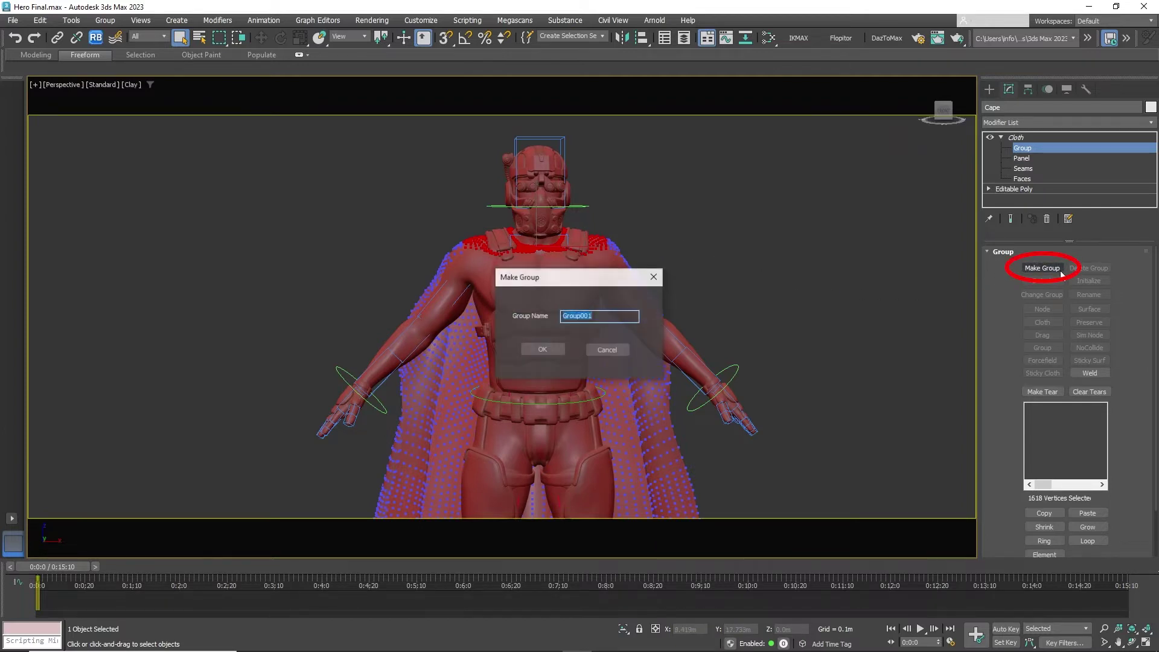
{"action": "left_click", "coordinate": [549, 348]}
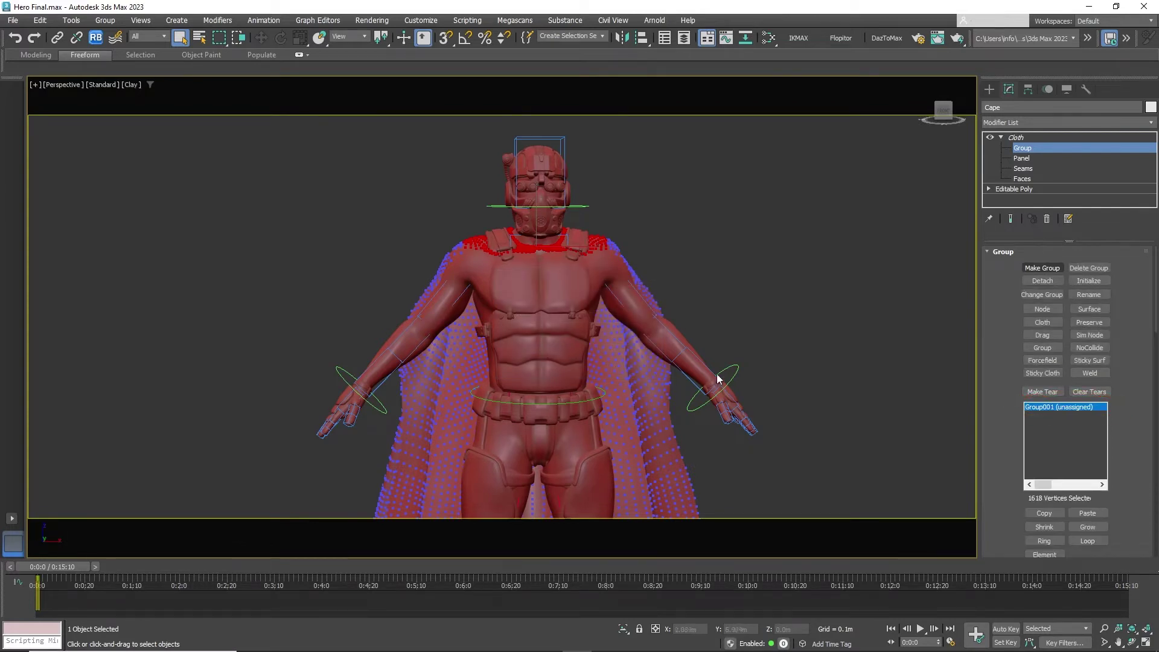
{"action": "left_click", "coordinate": [1089, 309]}
{"action": "left_click", "coordinate": [619, 284]}
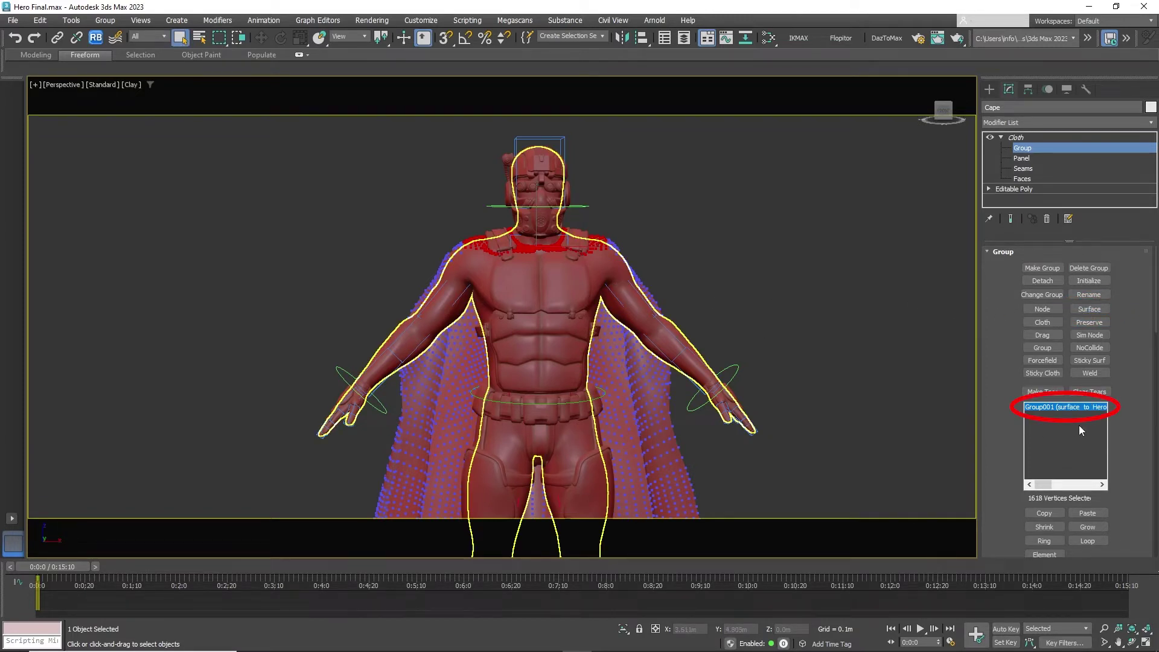
{"action": "mouse_move", "coordinate": [1042, 484]}
{"action": "left_mouse_down"}
{"action": "mouse_move", "coordinate": [1052, 491]}
{"action": "mouse_move", "coordinate": [1034, 491]}
{"action": "left_mouse_up"}
{"action": "middle_click_drag", "start_coordinate": [752, 280], "coordinate": [714, 284], "text": "alt"}
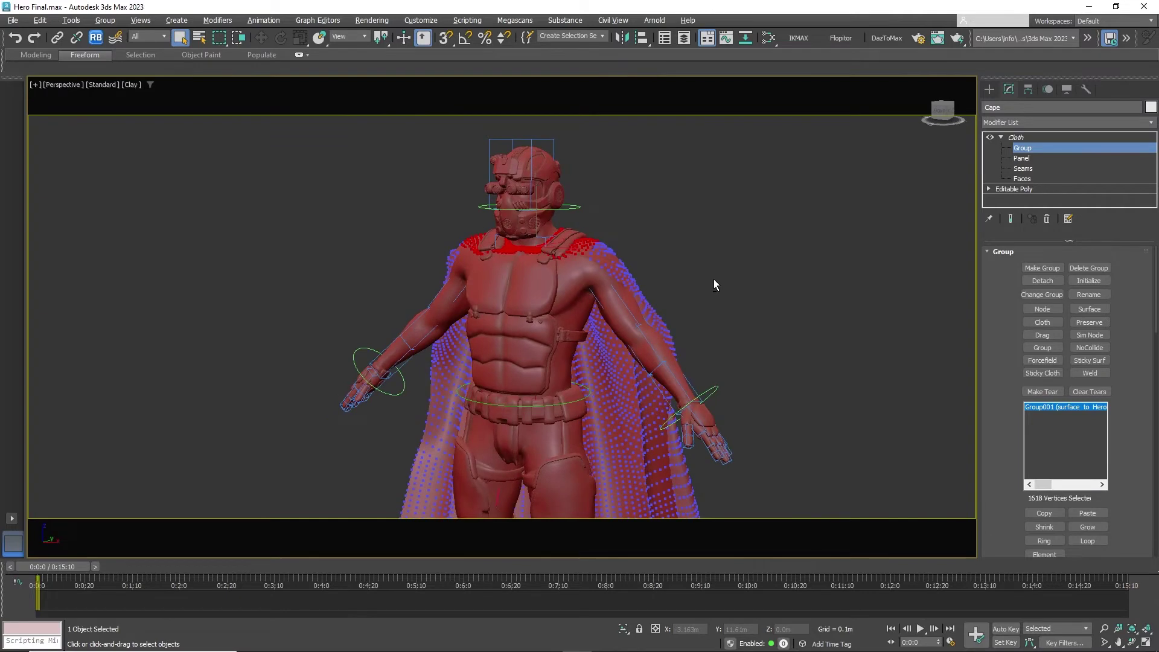
{"action": "left_click", "coordinate": [1017, 139]}
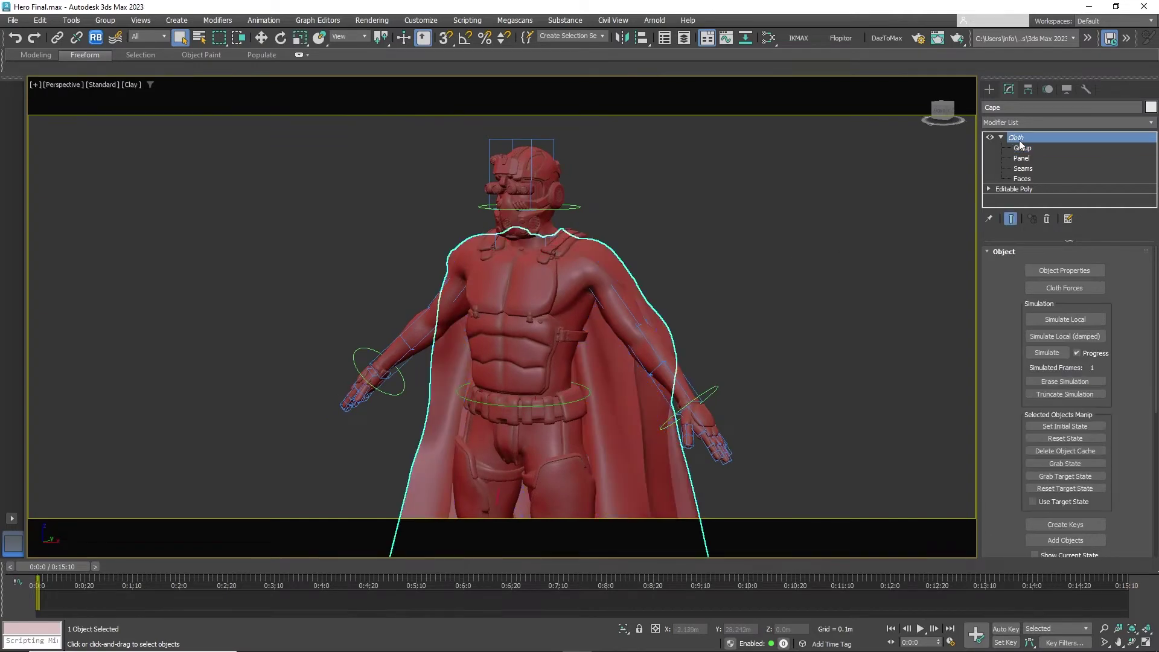
Run a local cloth simulation on the cape, interrupt it, then reset its state.
{"action": "left_click", "coordinate": [1062, 321]}
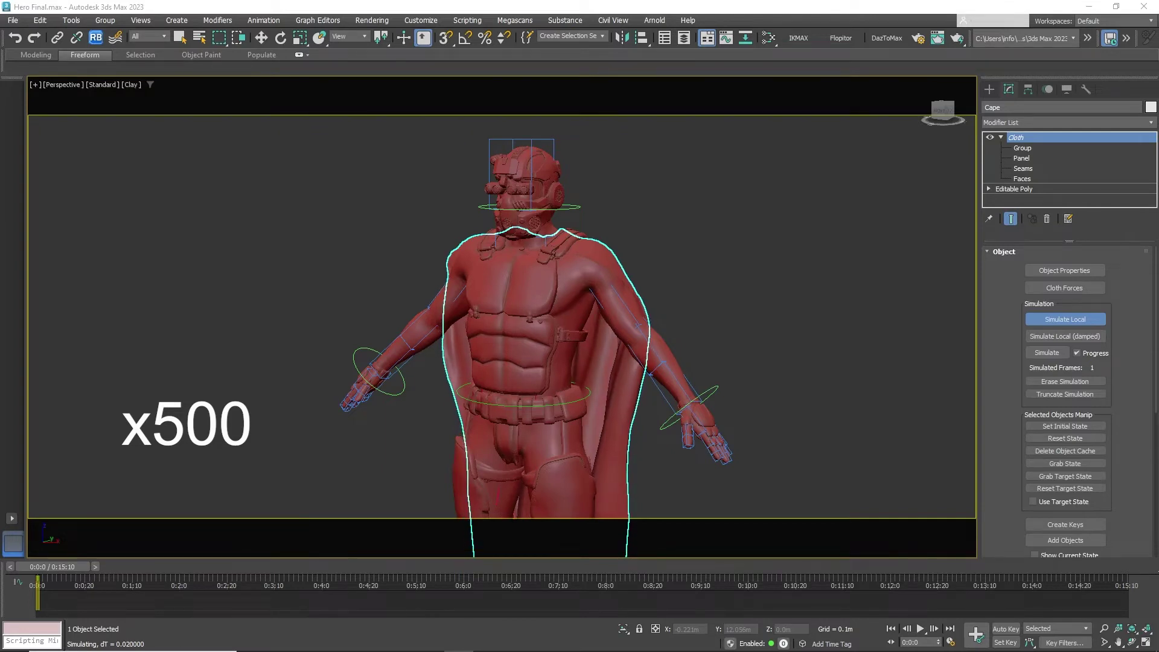
{"action": "left_click", "coordinate": [1056, 318]}
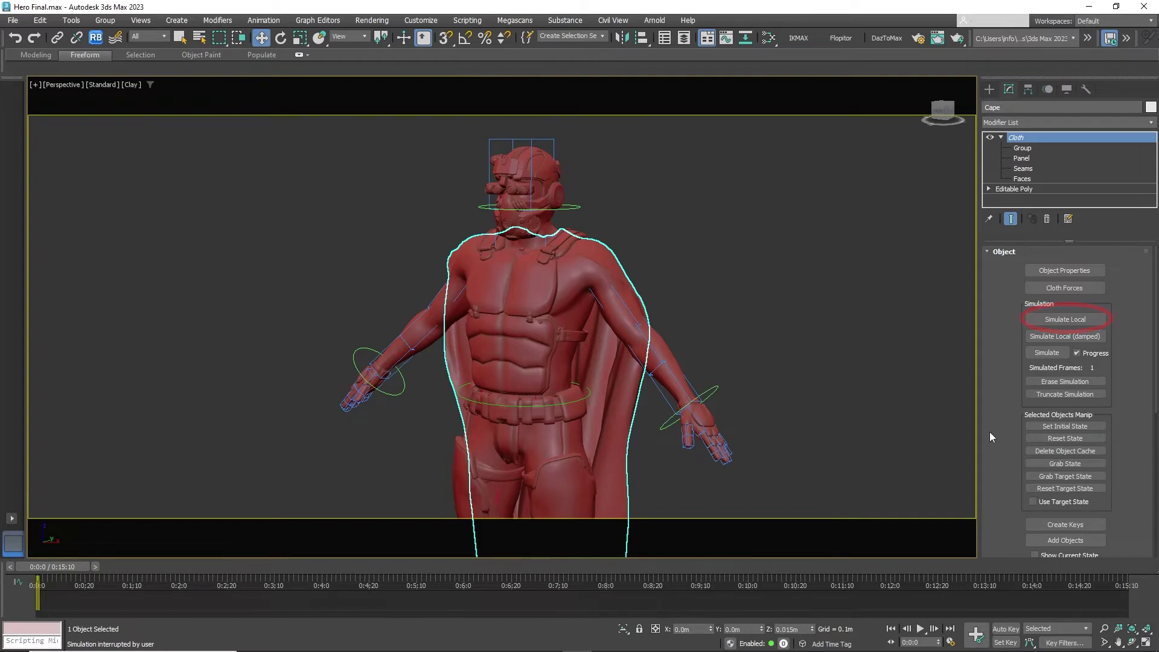
{"action": "left_click", "coordinate": [1062, 439]}
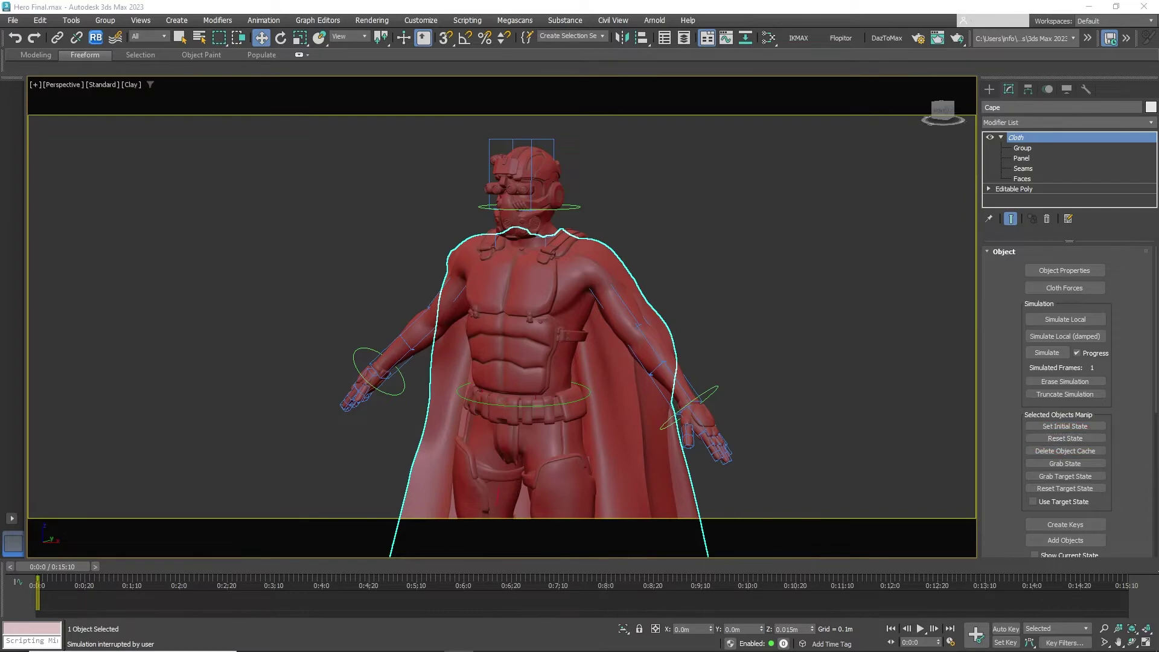
{"action": "scroll", "coordinate": [759, 361], "scroll_direction": "down", "scroll_amount": 5}
Create a Wind space warp, Wind001, by dragging it out beside the hero's feet.
{"action": "left_click", "coordinate": [681, 269]}
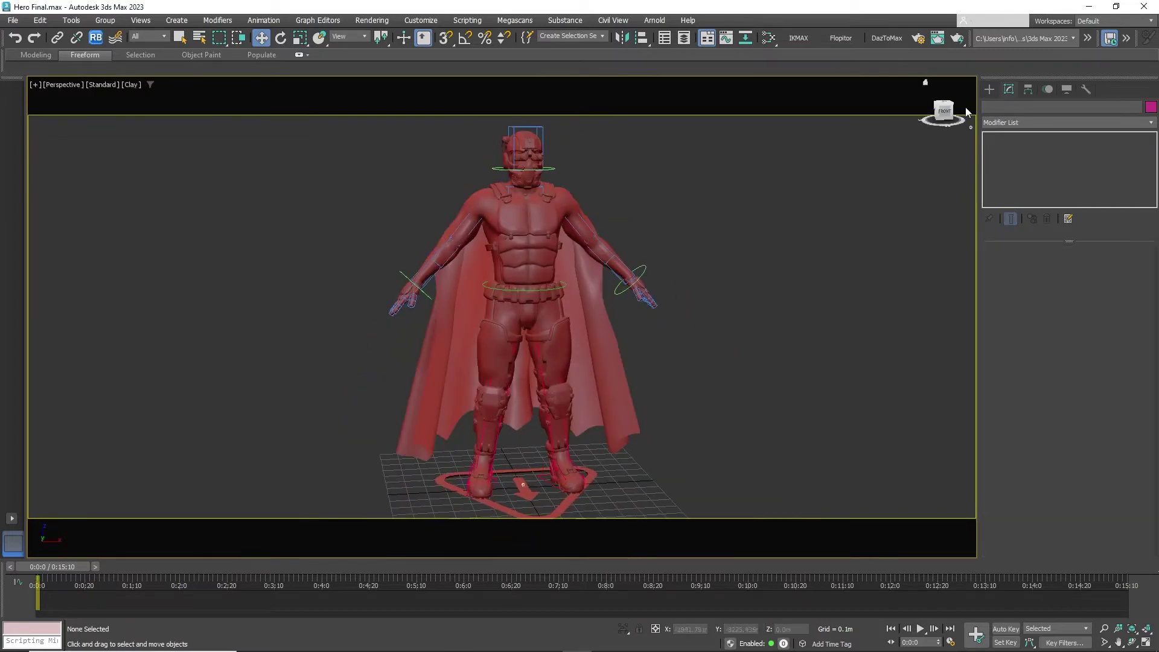
{"action": "left_click", "coordinate": [990, 90]}
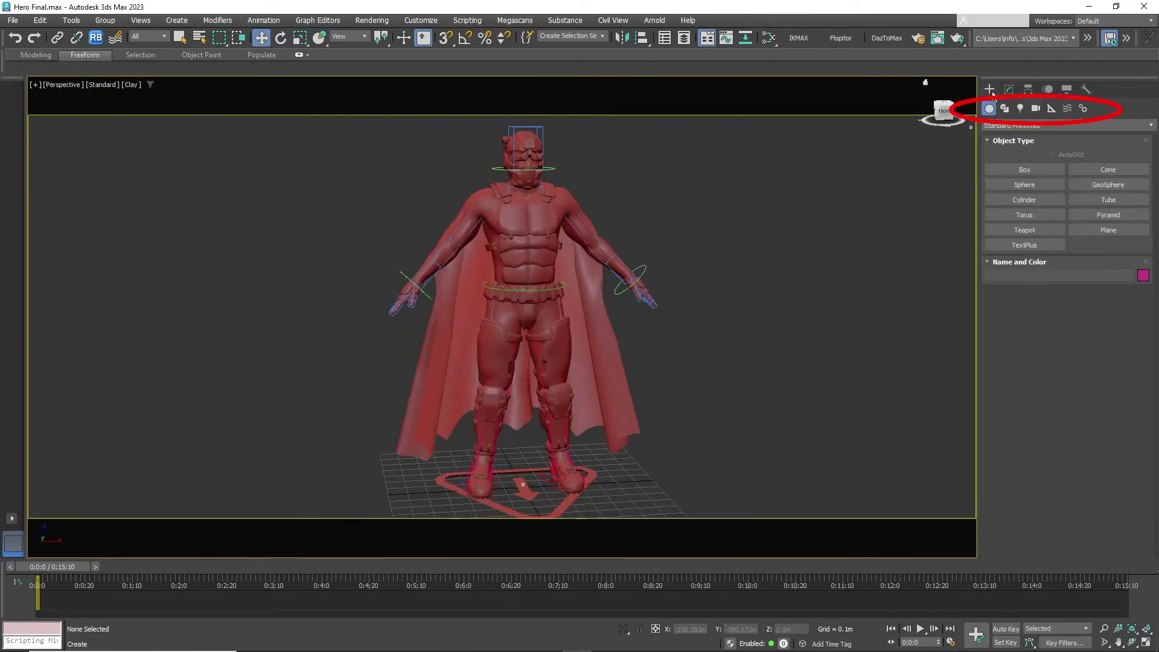
{"action": "left_click", "coordinate": [1067, 110]}
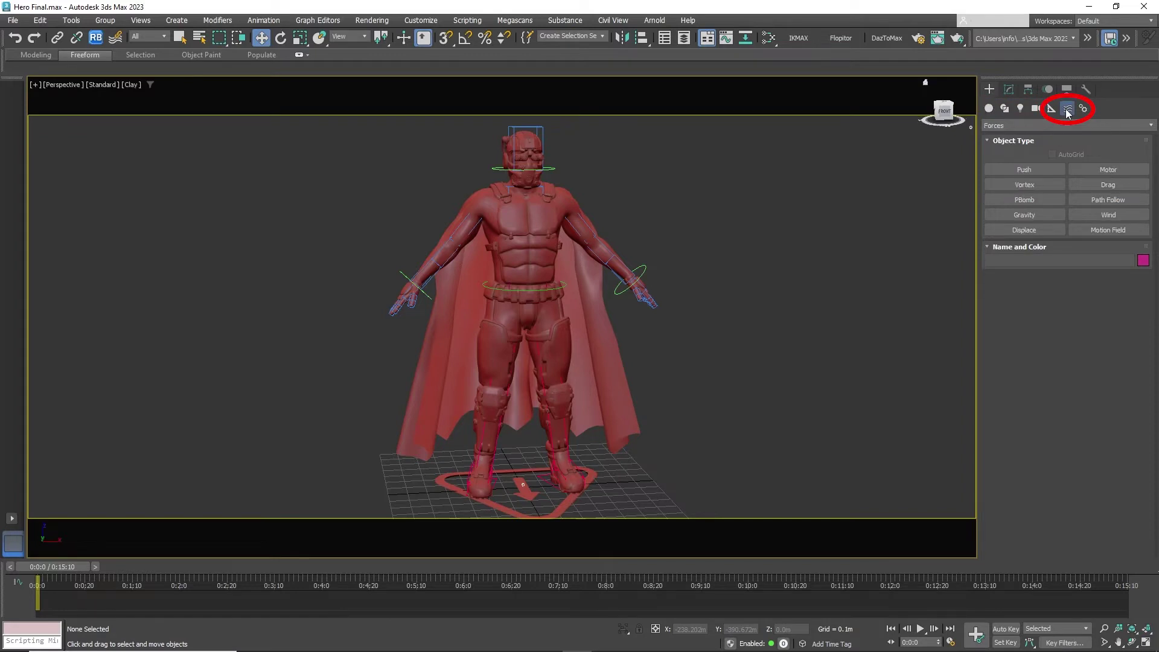
{"action": "left_click", "coordinate": [1115, 215]}
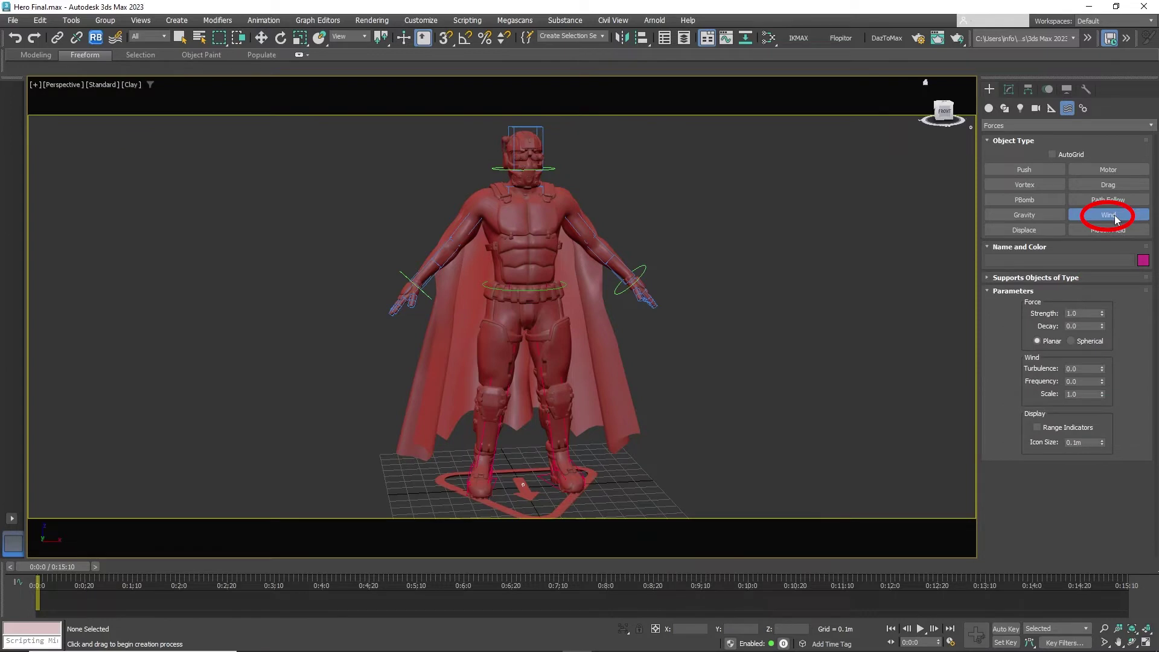
{"action": "left_click_drag", "start_coordinate": [667, 497], "coordinate": [768, 491]}
{"action": "middle_click_drag", "start_coordinate": [768, 491], "coordinate": [737, 422]}
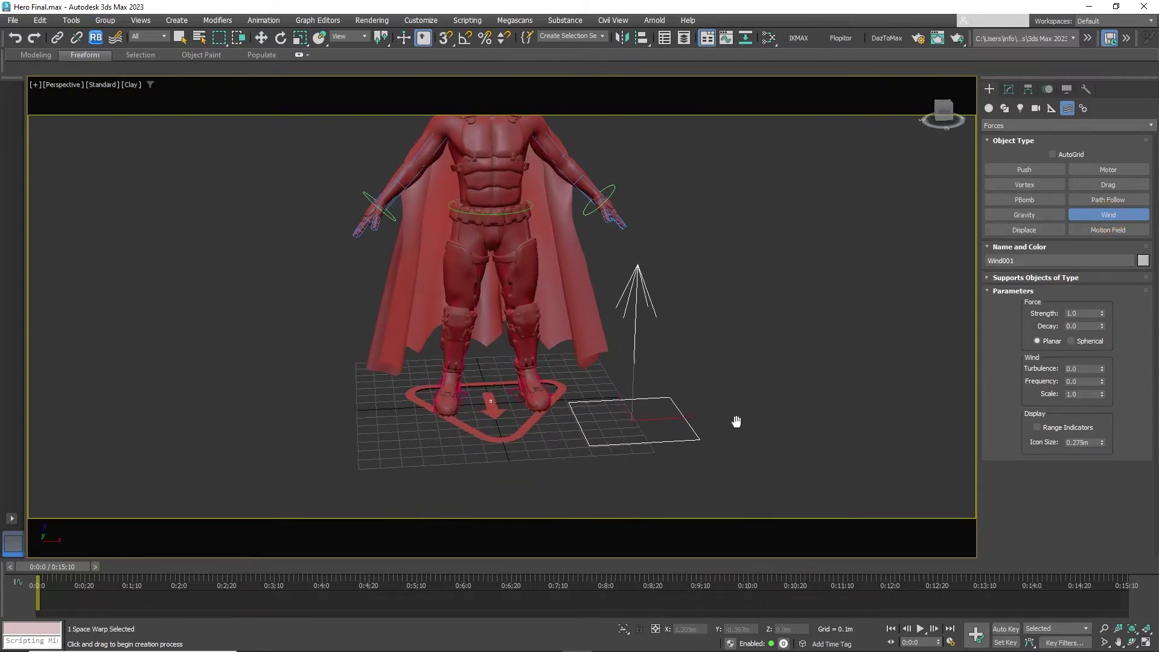
Move Wind001 right of the feet, raise it slightly, and tilt it toward the cape.
{"action": "left_click", "coordinate": [263, 40]}
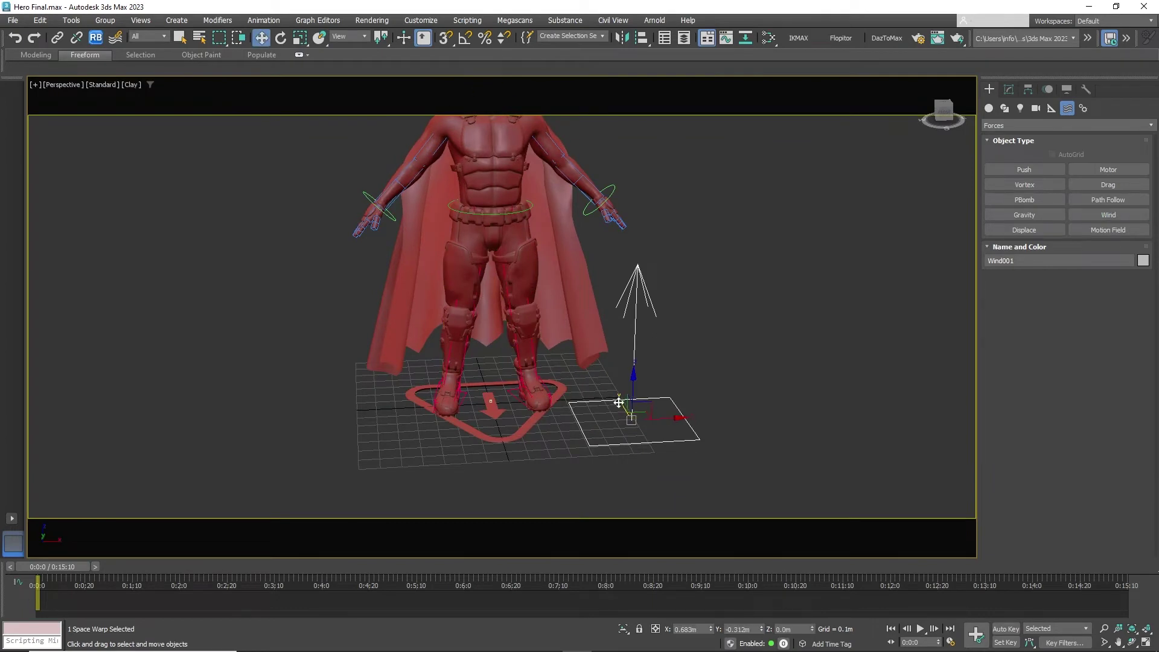
{"action": "mouse_move", "coordinate": [633, 417]}
{"action": "left_mouse_down"}
{"action": "mouse_move", "coordinate": [677, 471]}
{"action": "mouse_move", "coordinate": [670, 483]}
{"action": "mouse_move", "coordinate": [684, 463]}
{"action": "mouse_move", "coordinate": [645, 502]}
{"action": "mouse_move", "coordinate": [636, 396]}
{"action": "left_mouse_up"}
{"action": "left_click", "coordinate": [285, 42]}
{"action": "key", "text": "w"}
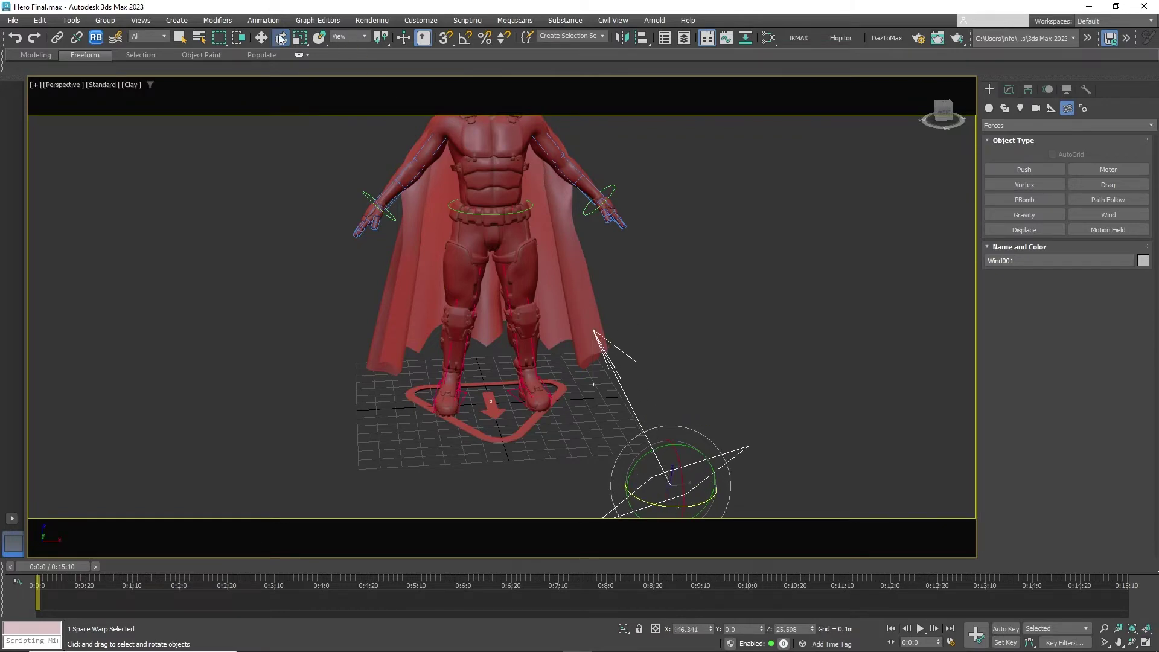
{"action": "middle_click_drag", "start_coordinate": [635, 273], "coordinate": [711, 439], "text": "alt"}
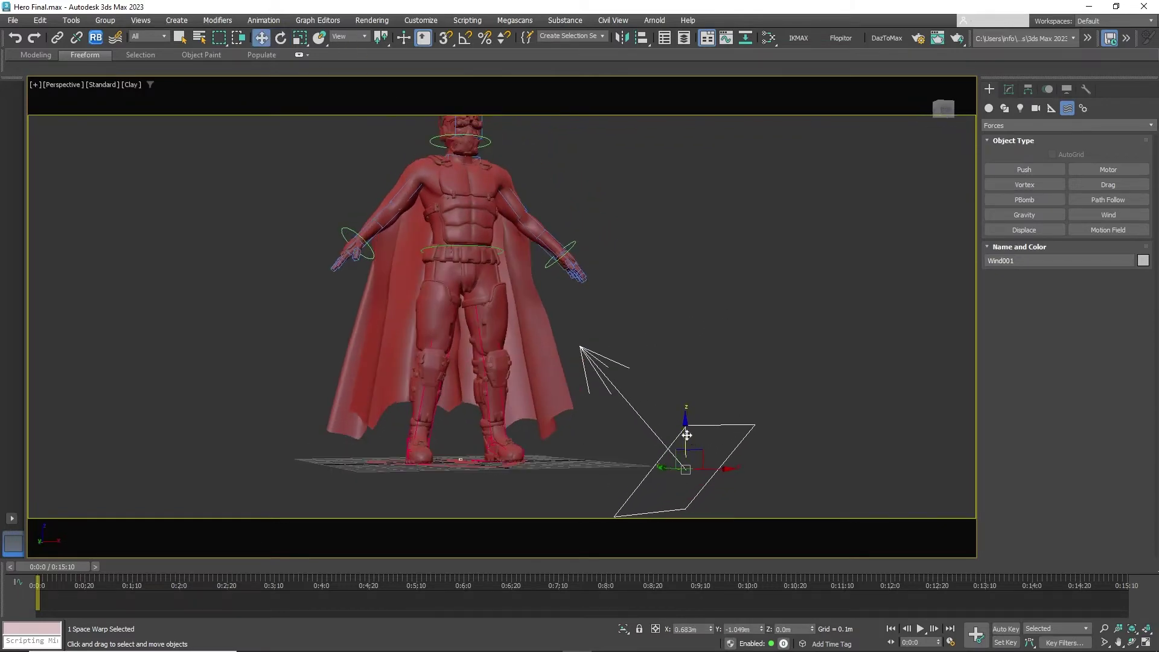
{"action": "left_click_drag", "start_coordinate": [687, 435], "coordinate": [687, 362]}
{"action": "middle_click_drag", "start_coordinate": [686, 363], "coordinate": [467, 108], "text": "alt"}
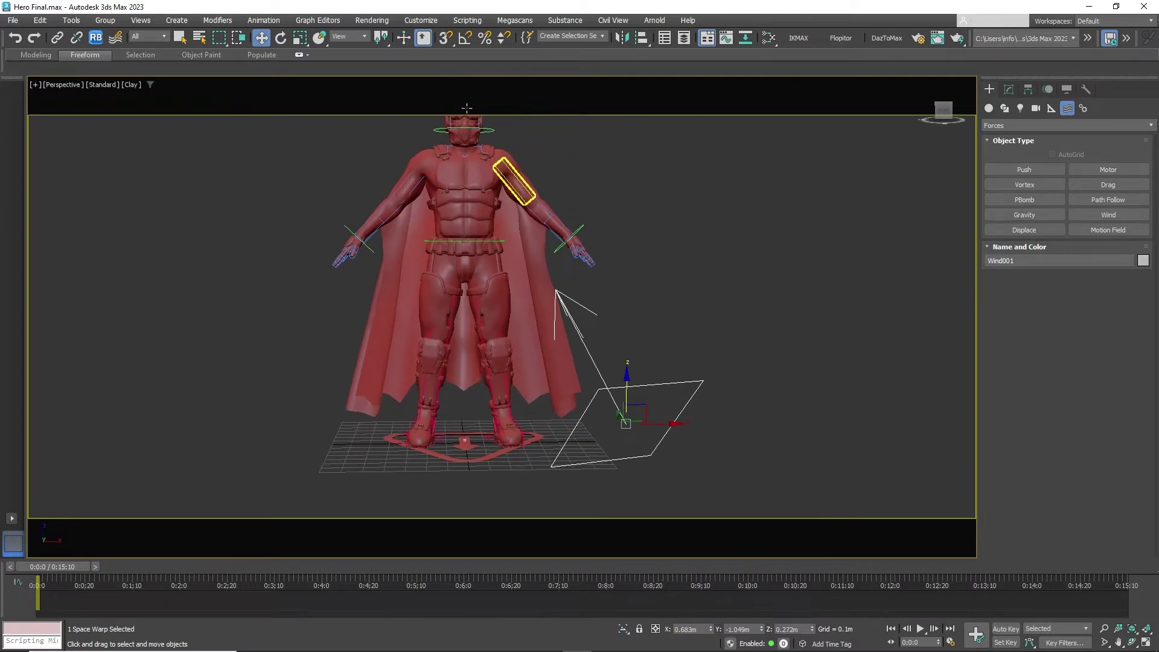
{"action": "key", "text": "e"}
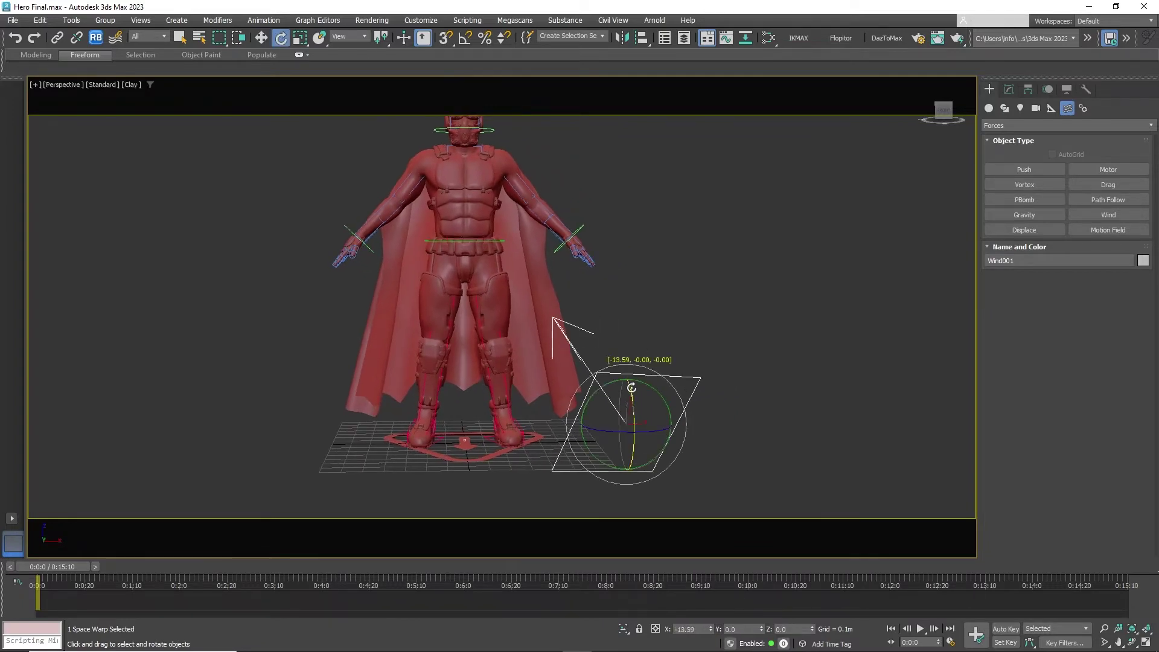
{"action": "left_click_drag", "start_coordinate": [632, 387], "coordinate": [601, 403]}
{"action": "middle_click_drag", "start_coordinate": [600, 404], "coordinate": [661, 411], "text": "alt"}
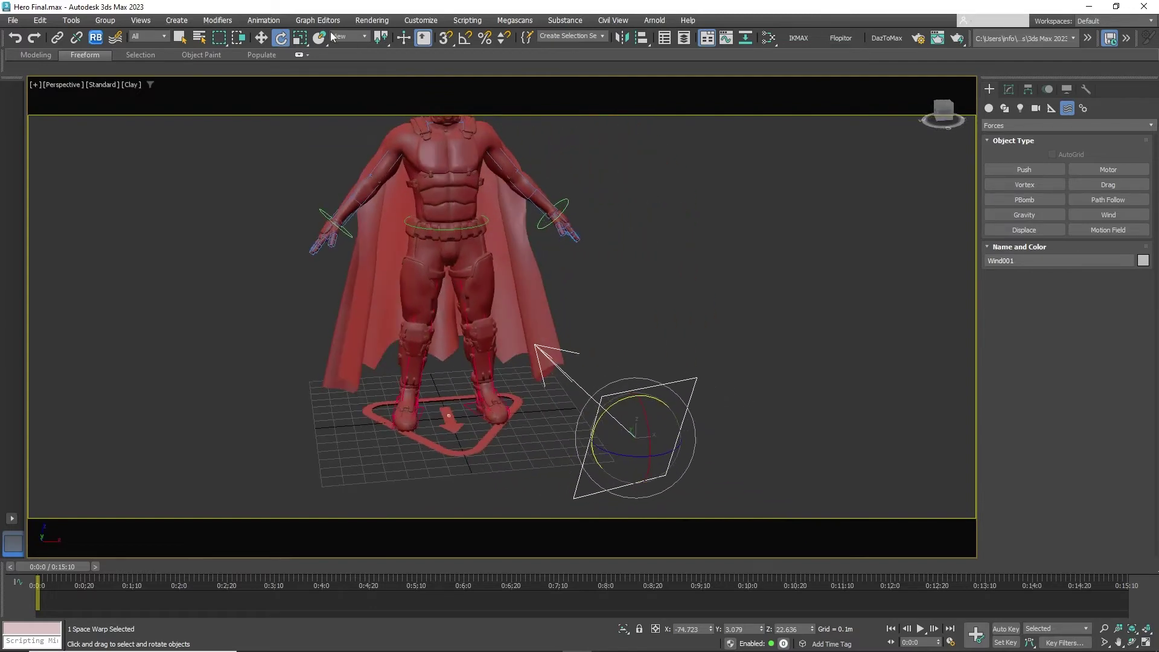
{"action": "left_click", "coordinate": [264, 39]}
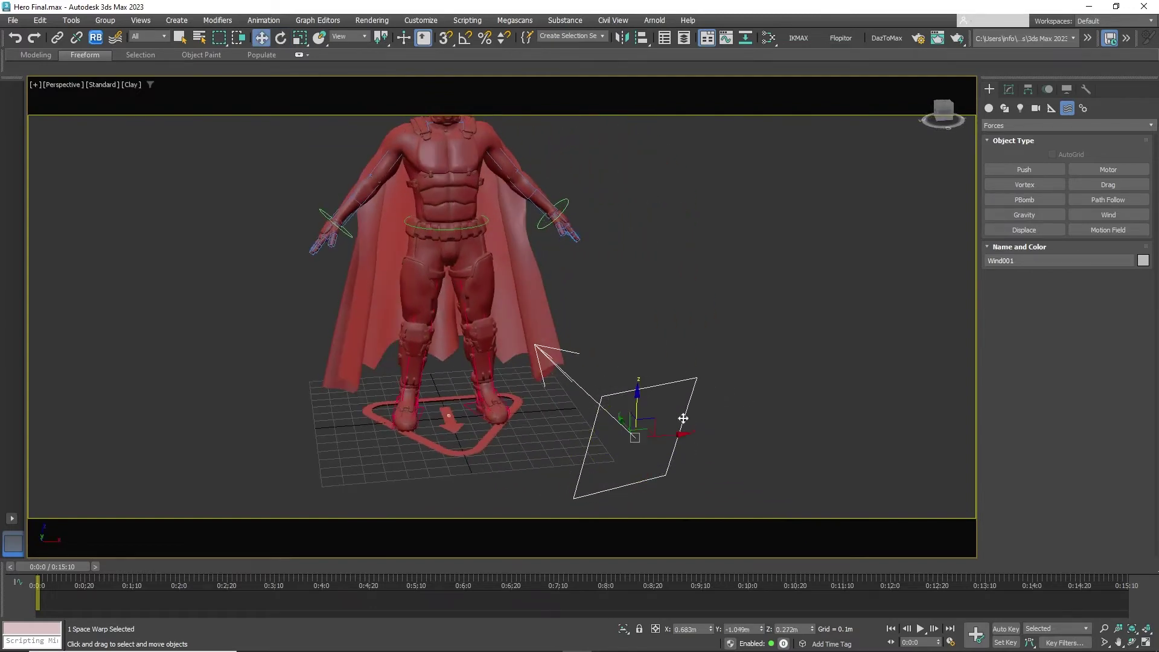
Set Wind001's Strength to 15.0, Turbulence to 1.4 and Frequency to 1.2.
{"action": "left_click", "coordinate": [1008, 90]}
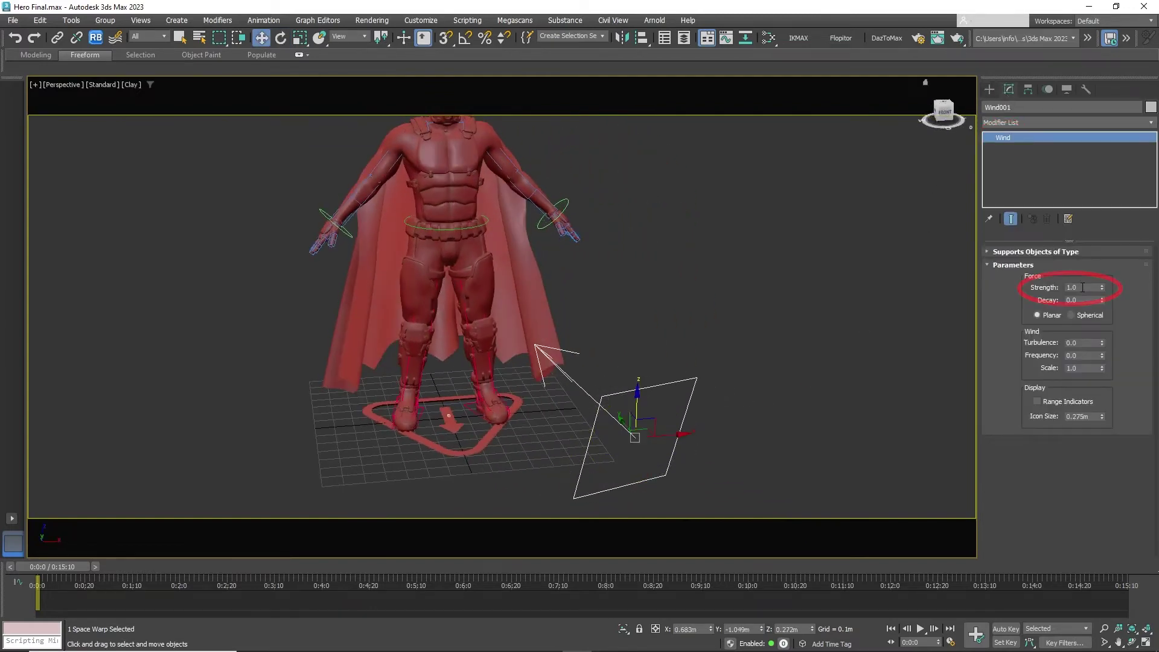
{"action": "left_click_drag", "start_coordinate": [1083, 287], "coordinate": [1063, 287]}
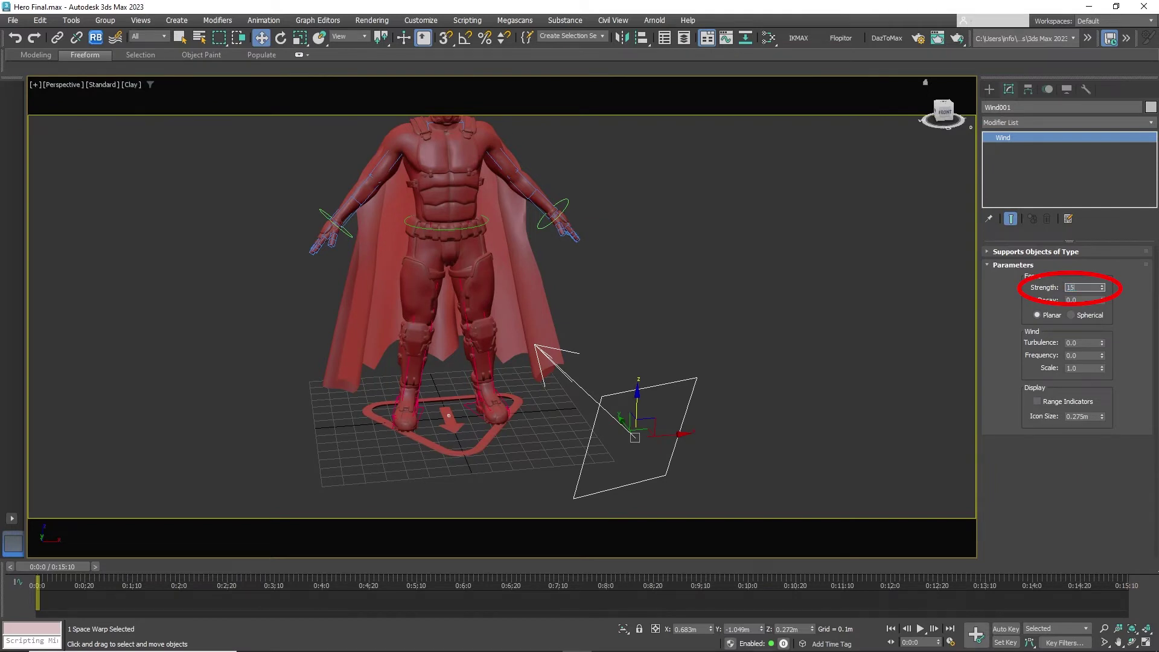
{"action": "left_click_drag", "start_coordinate": [1081, 343], "coordinate": [1059, 345]}
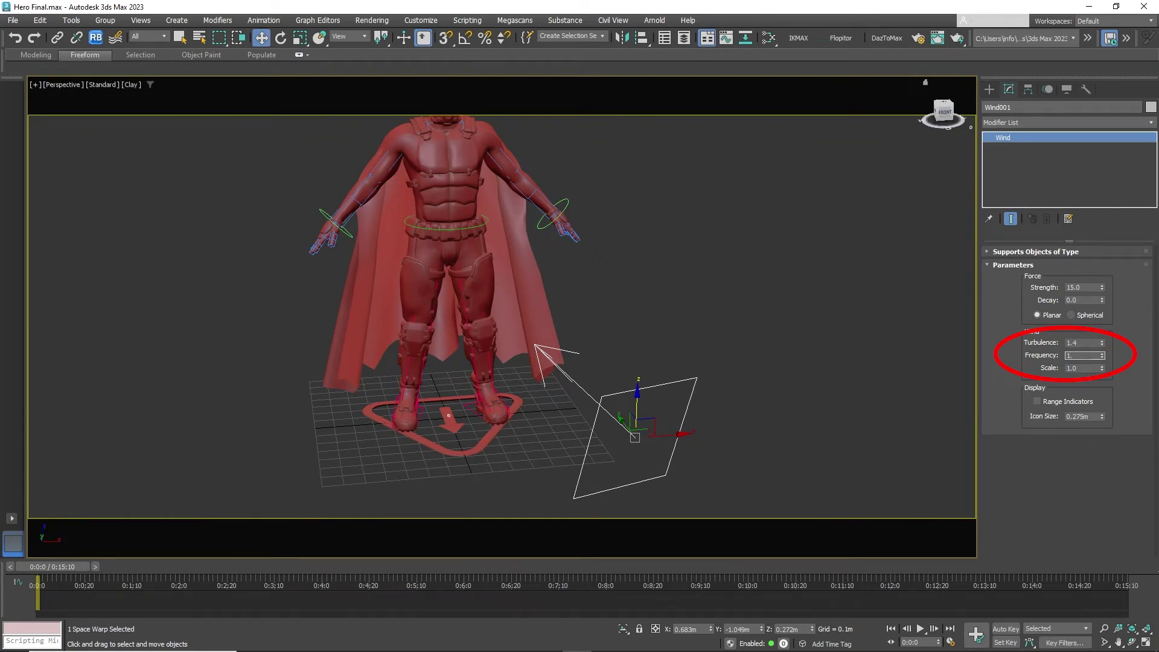
{"action": "key", "text": "Return"}
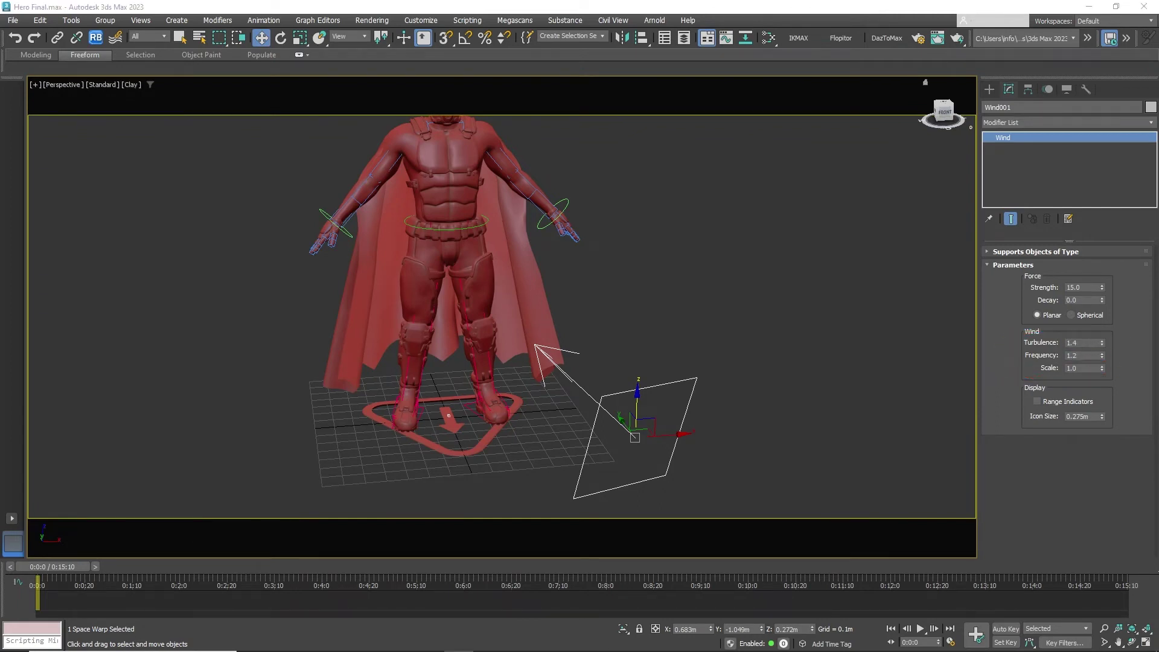
{"action": "middle_click_drag", "start_coordinate": [663, 279], "coordinate": [663, 327]}
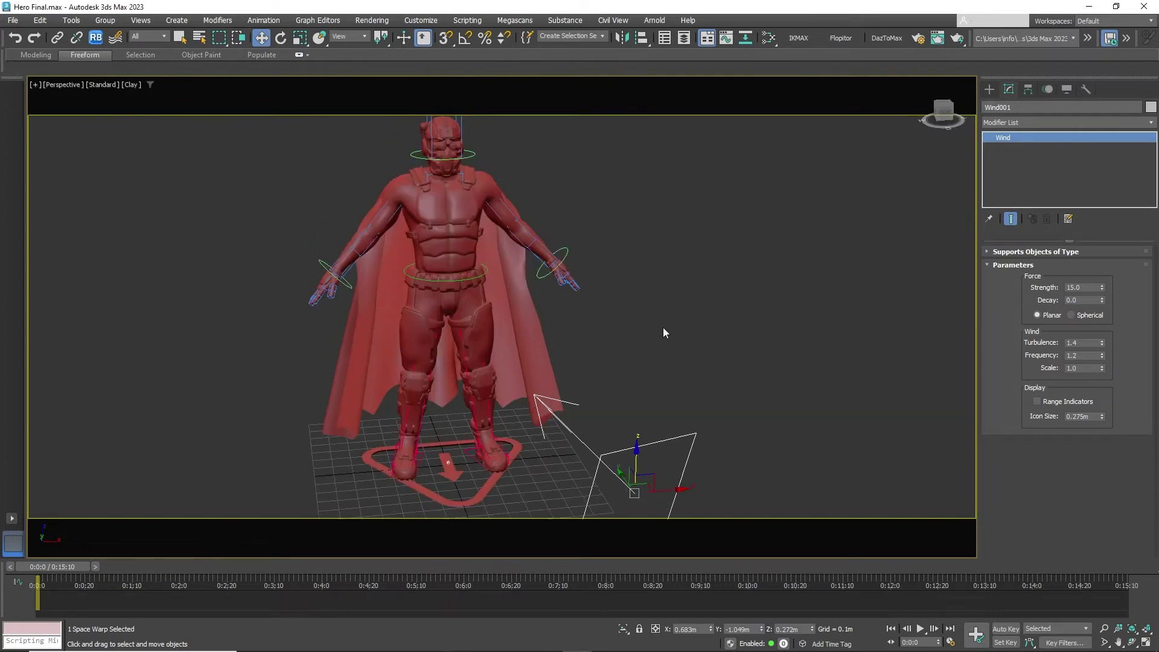
Add Wind001 to the cape's Cloth Forces in Simulation.
{"action": "left_click", "coordinate": [523, 304]}
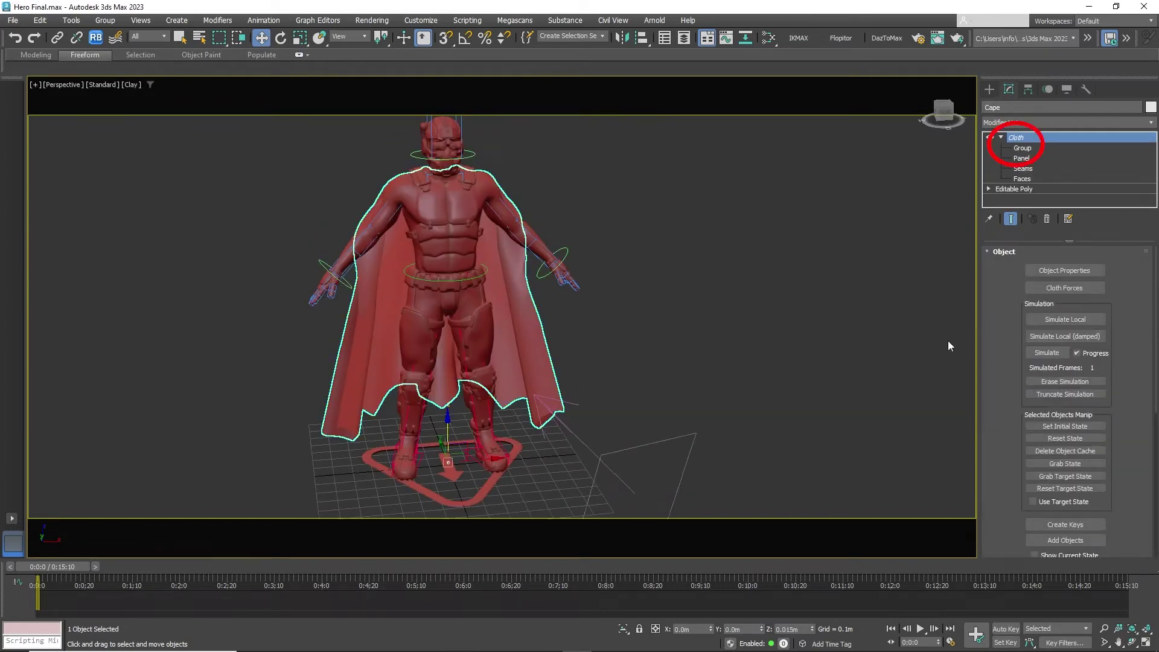
{"action": "left_click", "coordinate": [1072, 292]}
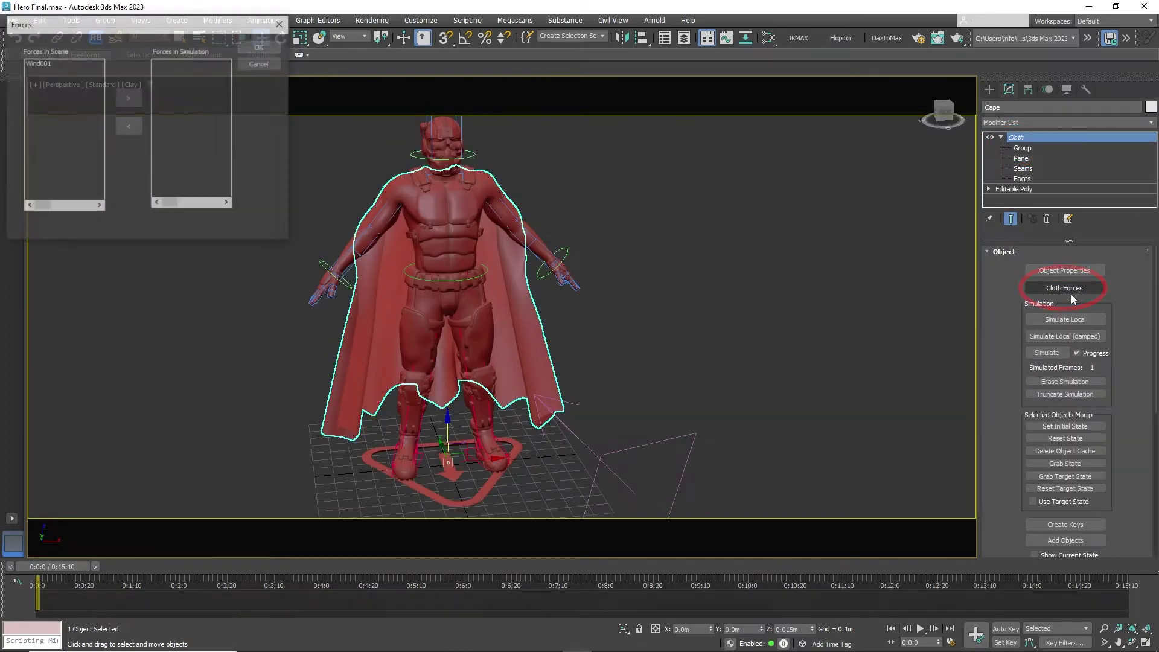
{"action": "left_click", "coordinate": [42, 63]}
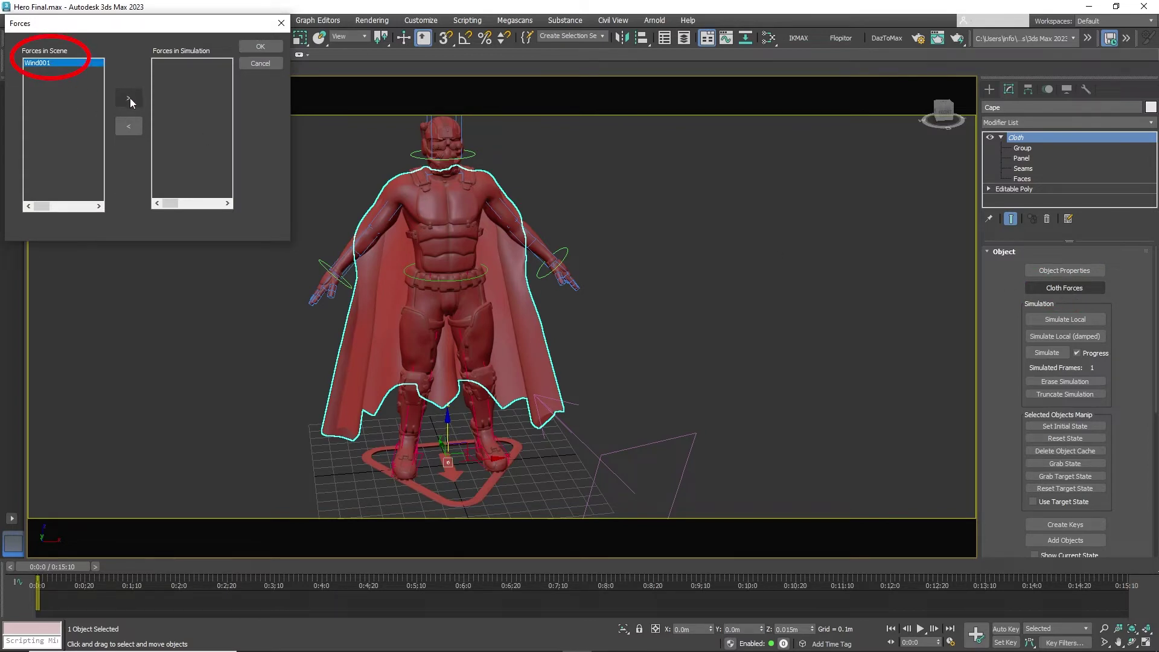
{"action": "left_click", "coordinate": [129, 98]}
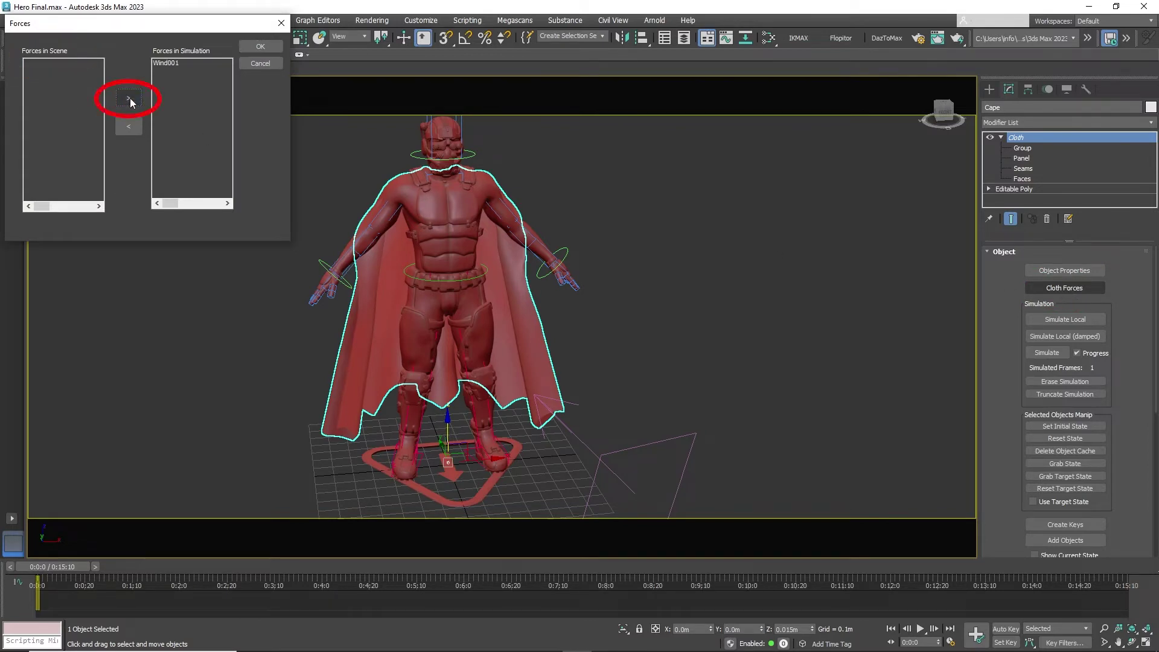
{"action": "left_click", "coordinate": [260, 47]}
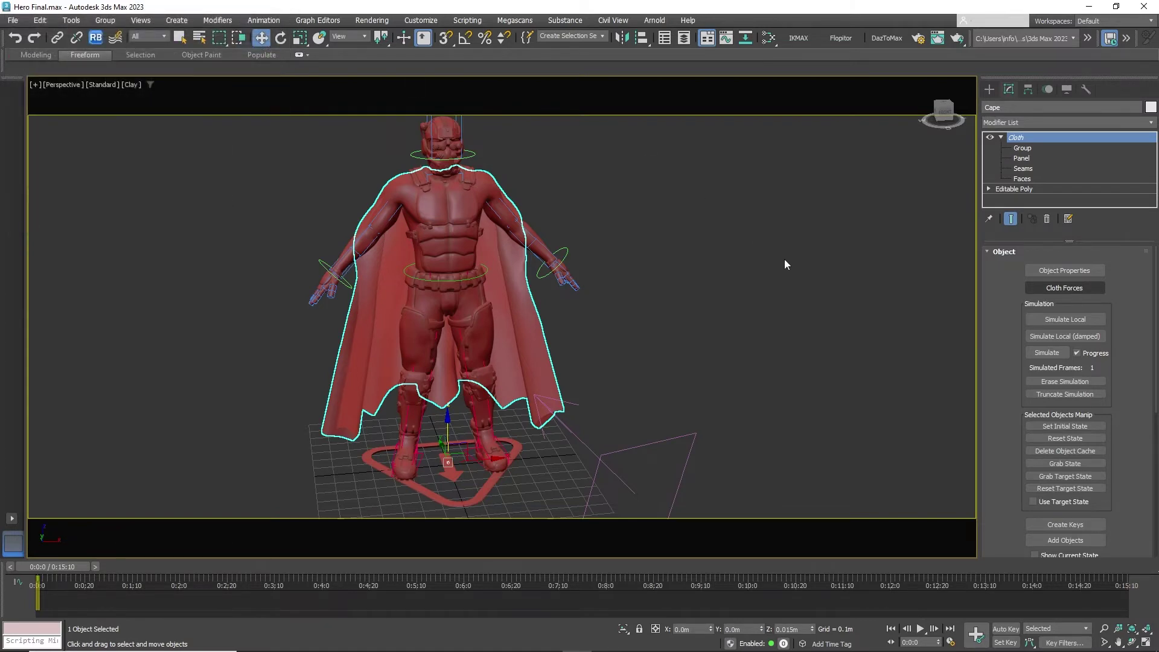
Bind the cape to Wind001 with Bind to Space Warp, then reselect the cape.
{"action": "left_click", "coordinate": [635, 457]}
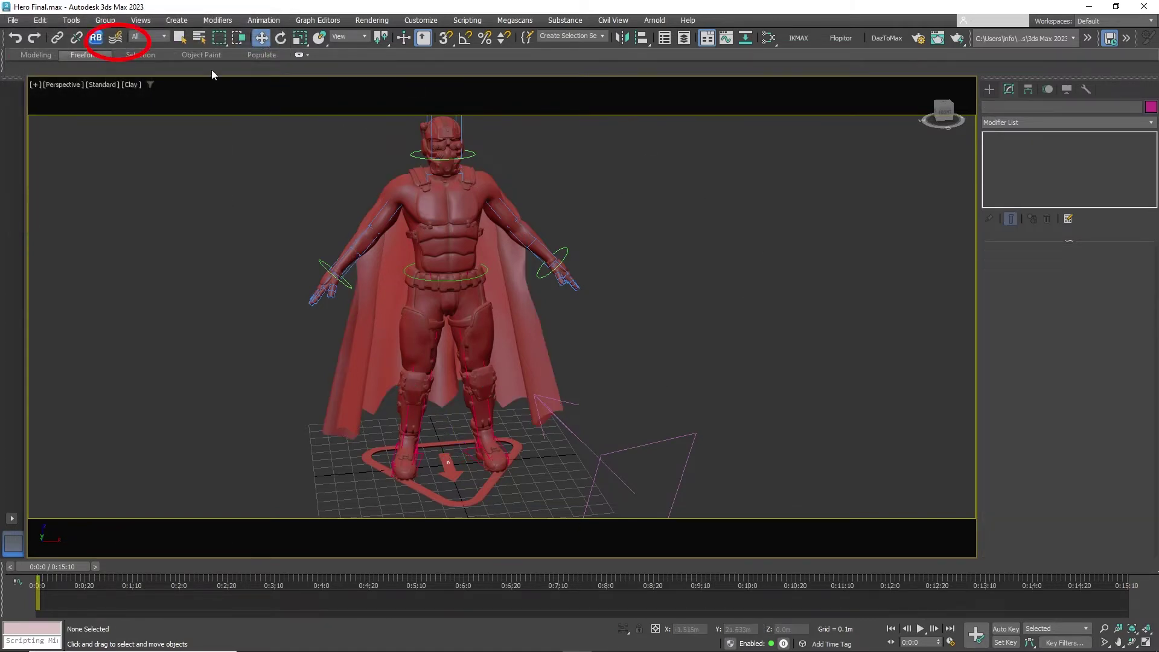
{"action": "left_click", "coordinate": [117, 38]}
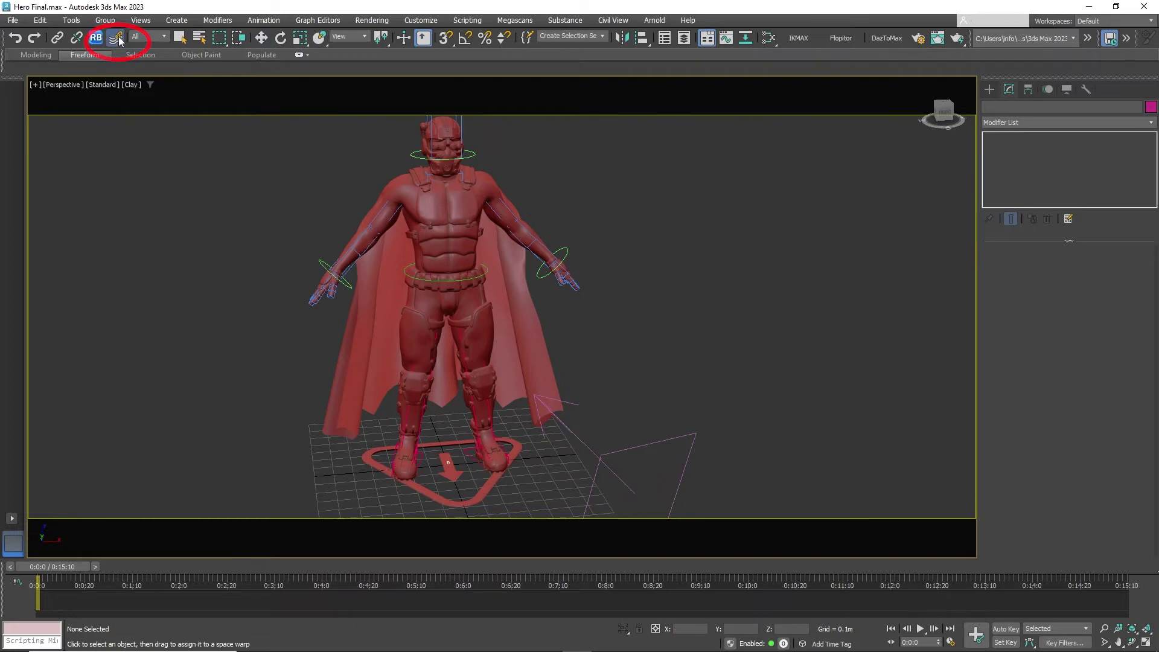
{"action": "left_click_drag", "start_coordinate": [668, 434], "coordinate": [539, 363]}
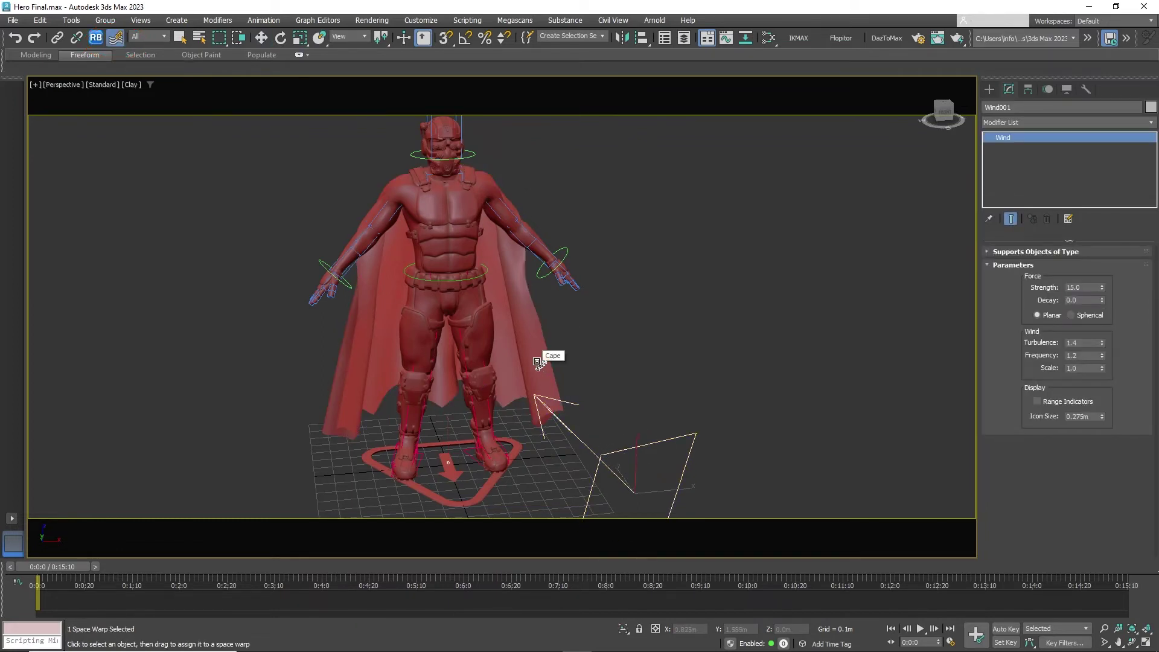
{"action": "left_click", "coordinate": [261, 38]}
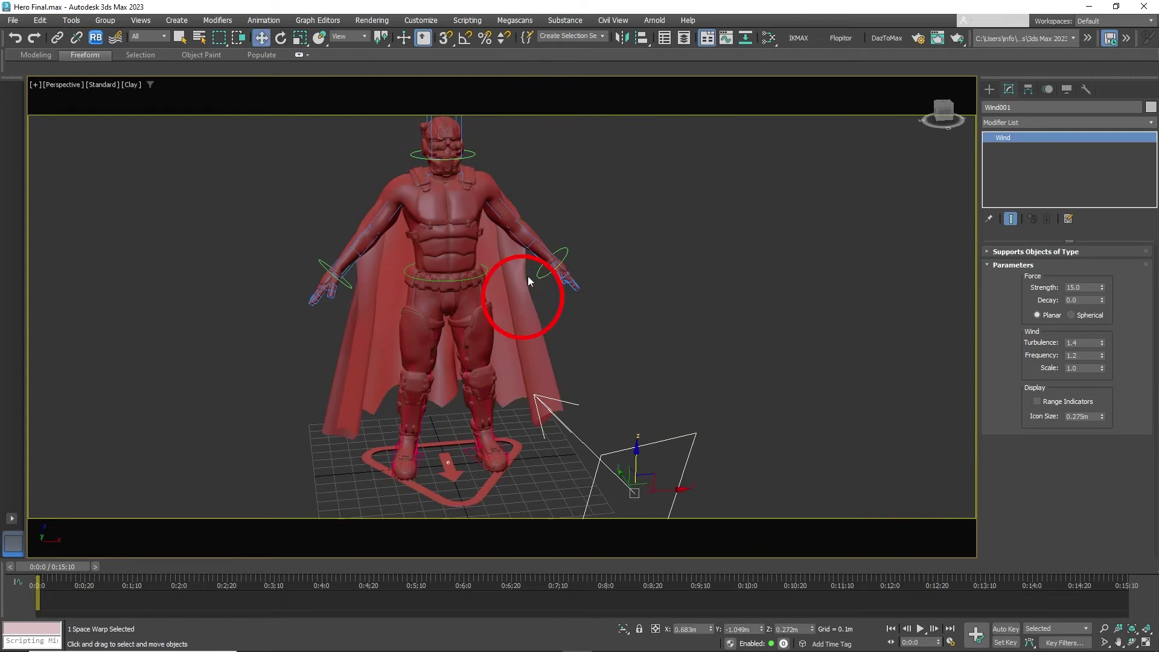
{"action": "left_click", "coordinate": [525, 296]}
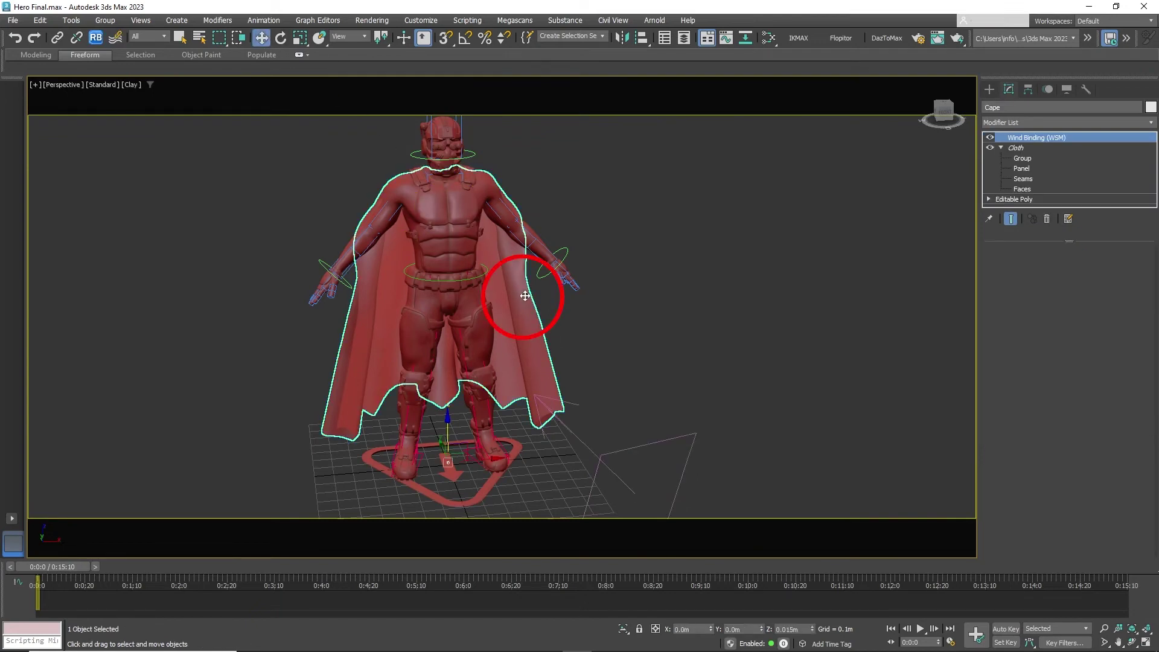
{"action": "left_click", "coordinate": [1029, 149]}
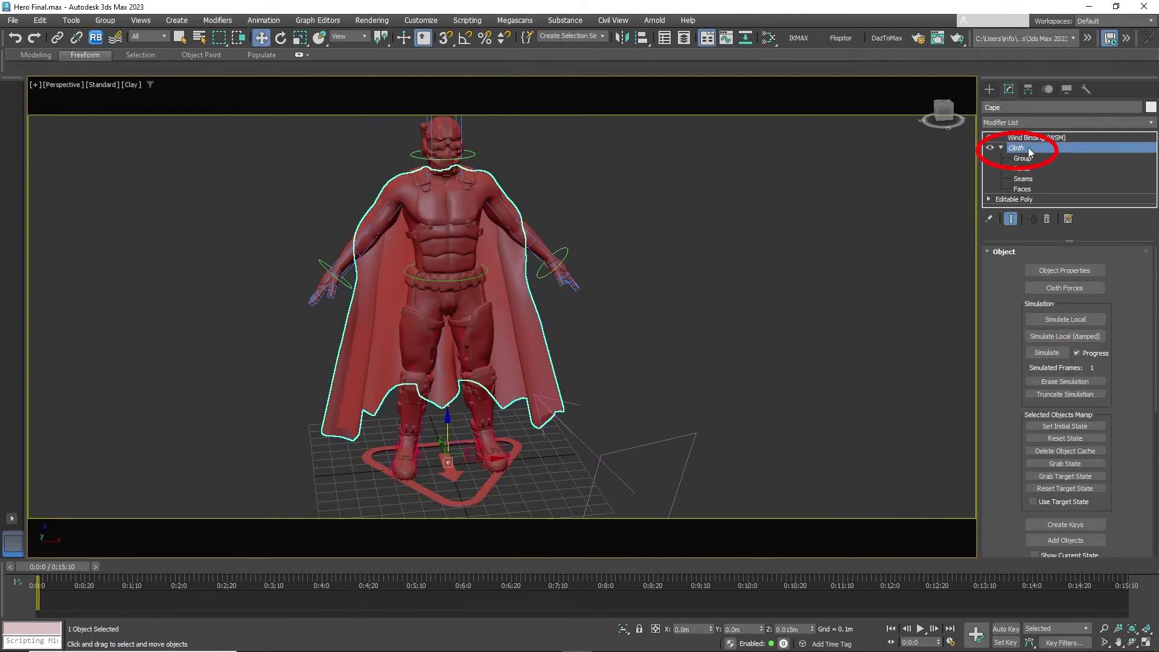
Run Simulate Local so Wind001 blows the cape up over the hero's head.
{"action": "left_click", "coordinate": [1066, 320]}
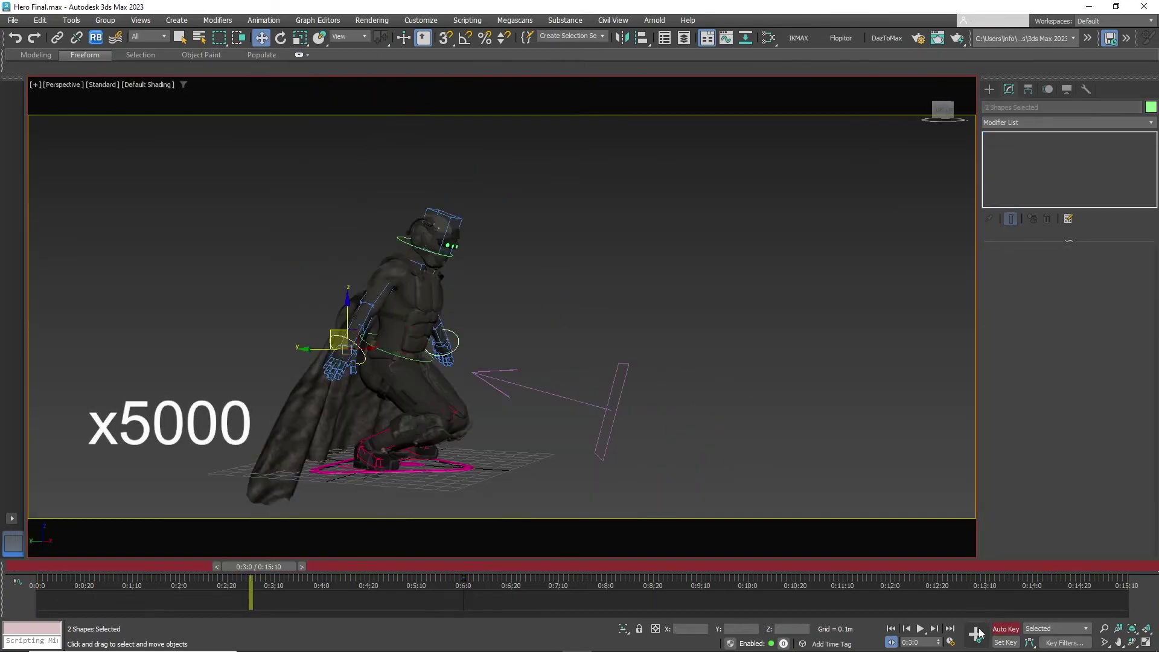
Frame the whole character and key the pelvis control along the time slider.
{"action": "scroll", "coordinate": [510, 341], "scroll_direction": "up", "scroll_amount": 5}
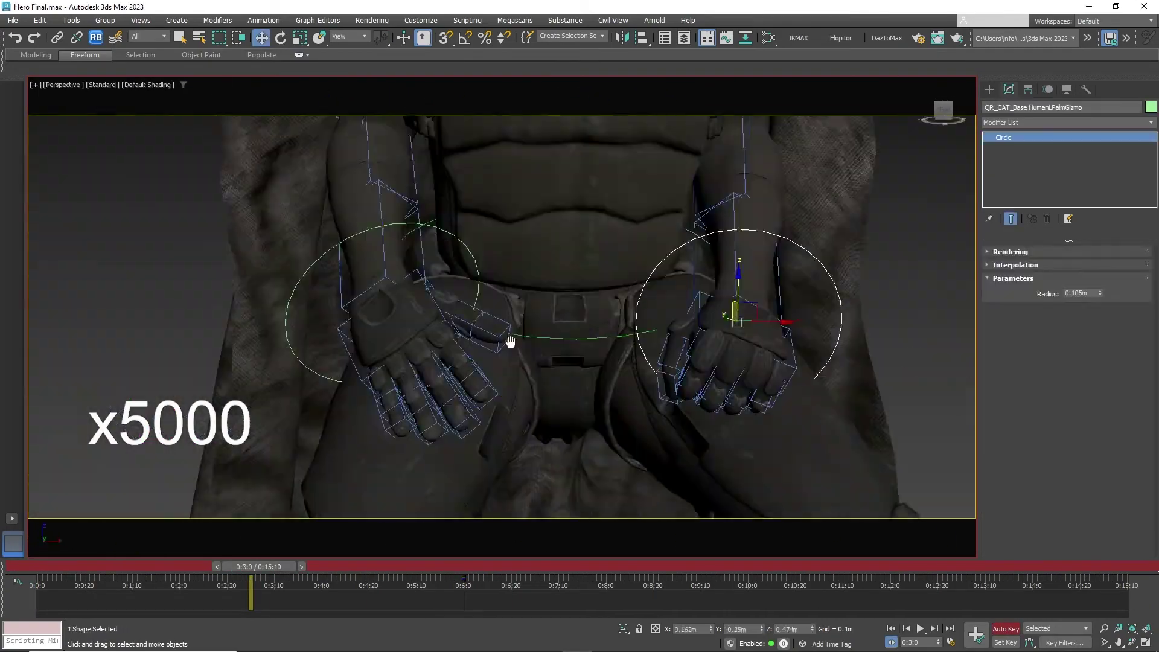
{"action": "middle_click_drag", "start_coordinate": [510, 341], "coordinate": [604, 314], "text": "alt"}
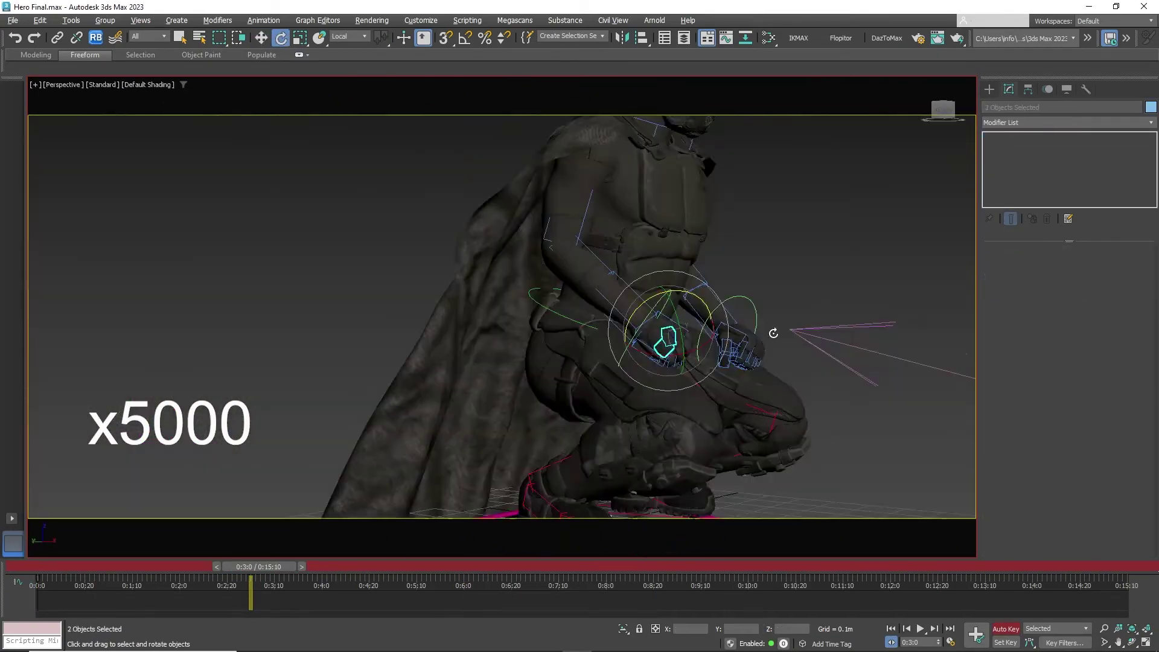
{"action": "scroll", "coordinate": [603, 338], "scroll_direction": "down", "scroll_amount": 5}
{"action": "left_click", "coordinate": [626, 420]}
{"action": "left_click_drag", "start_coordinate": [427, 579], "coordinate": [35, 589]}
{"action": "scroll", "coordinate": [628, 362], "scroll_direction": "up", "scroll_amount": 5}
{"action": "scroll", "coordinate": [628, 362], "scroll_direction": "down", "scroll_amount": 5}
Key the LPlatform IK target and palm control, copying the hand's keys from 0:3:0.
{"action": "left_click", "coordinate": [622, 477]}
{"action": "scroll", "coordinate": [628, 362], "scroll_direction": "up", "scroll_amount": 5}
{"action": "scroll", "coordinate": [628, 363], "scroll_direction": "down", "scroll_amount": 5}
{"action": "left_click", "coordinate": [622, 477]}
{"action": "scroll", "coordinate": [492, 338], "scroll_direction": "up", "scroll_amount": 5}
{"action": "left_click", "coordinate": [492, 338]}
Move to time 0:10:16 and select the cape's Cloth settings.
{"action": "scroll", "coordinate": [501, 338], "scroll_direction": "up", "scroll_amount": 5}
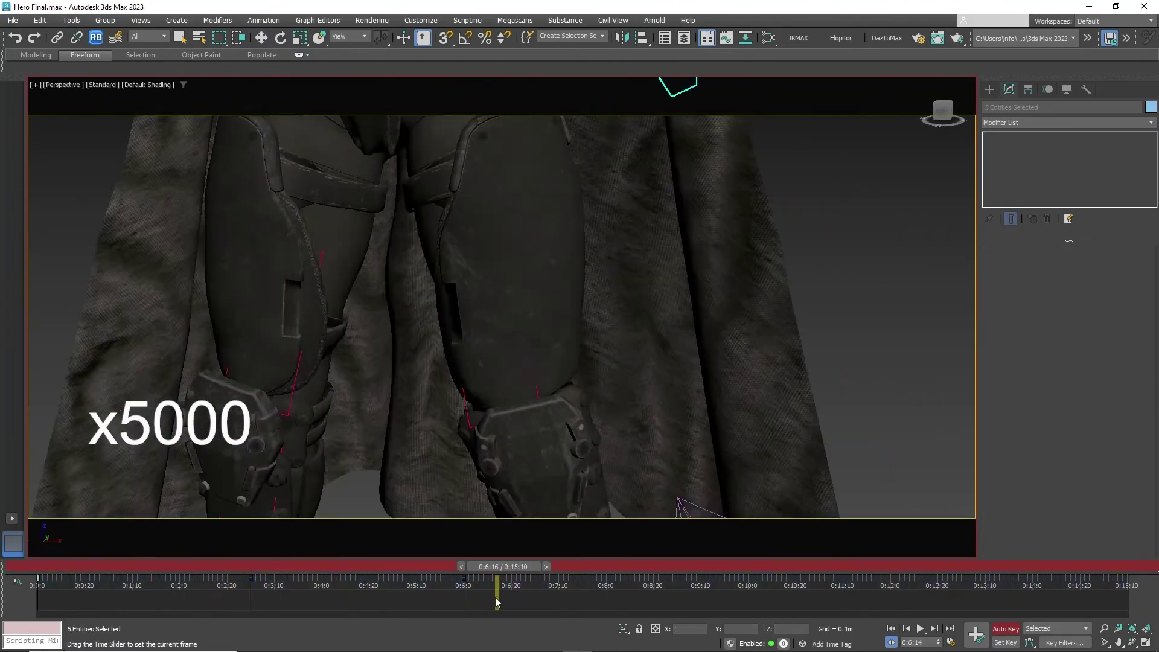
{"action": "scroll", "coordinate": [501, 338], "scroll_direction": "down", "scroll_amount": 5}
{"action": "left_click_drag", "start_coordinate": [519, 580], "coordinate": [658, 580]}
{"action": "left_click", "coordinate": [423, 362]}
{"action": "left_click", "coordinate": [1017, 148]}
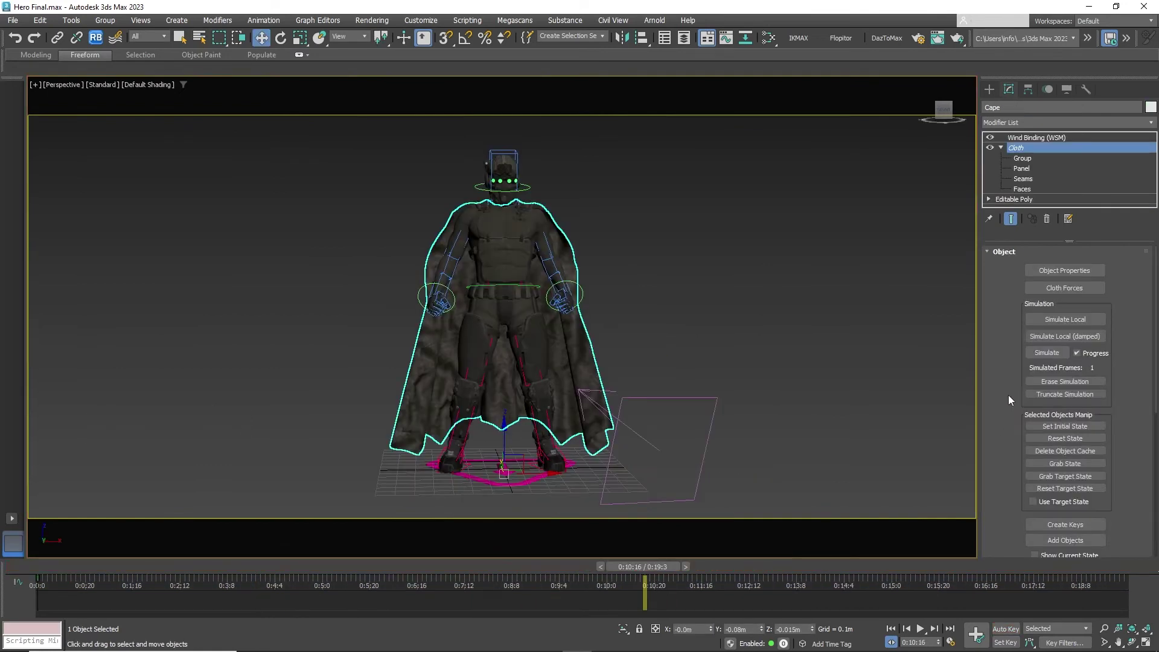
Simulate all 460 cape cloth frames, then return to 0:16:7 to check the cape.
{"action": "left_click", "coordinate": [1047, 354]}
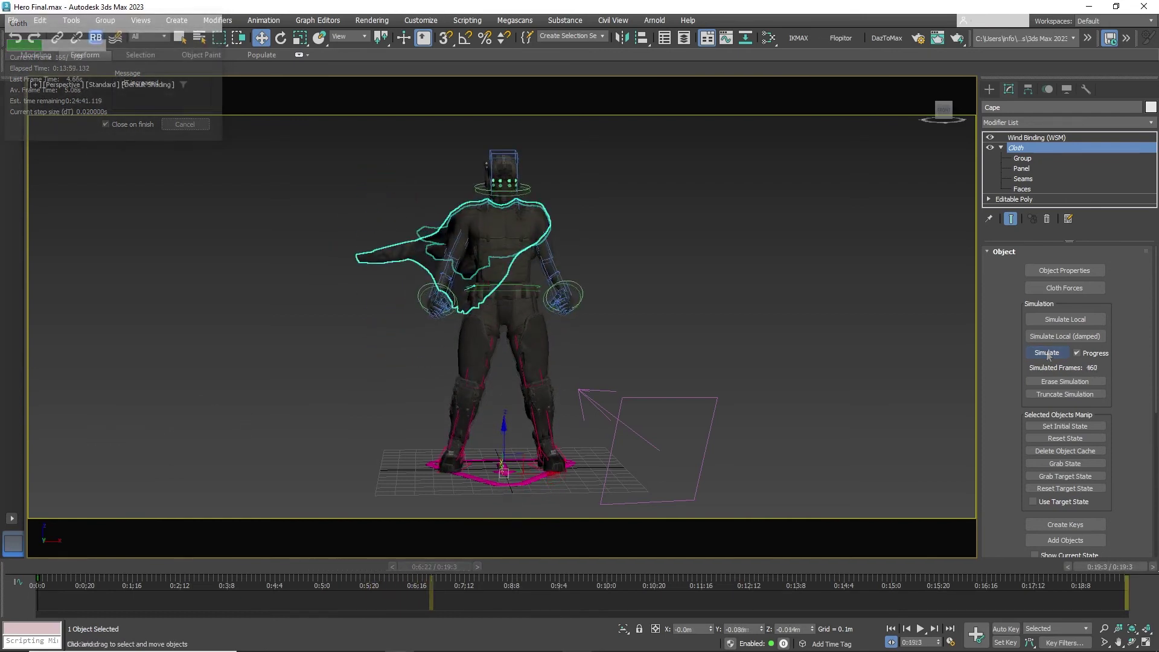
{"action": "left_click_drag", "start_coordinate": [1106, 571], "coordinate": [947, 568]}
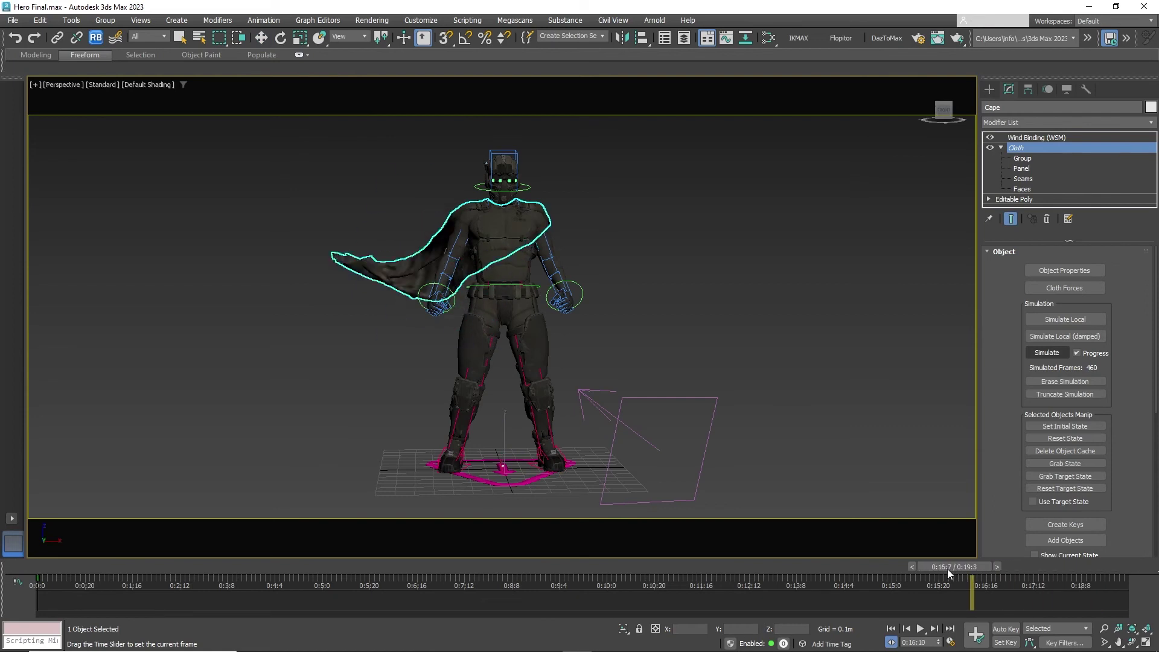
Return to frame 0 and play the animation to watch the cape flap.
{"action": "left_click_drag", "start_coordinate": [825, 569], "coordinate": [38, 505]}
{"action": "key", "text": "w"}
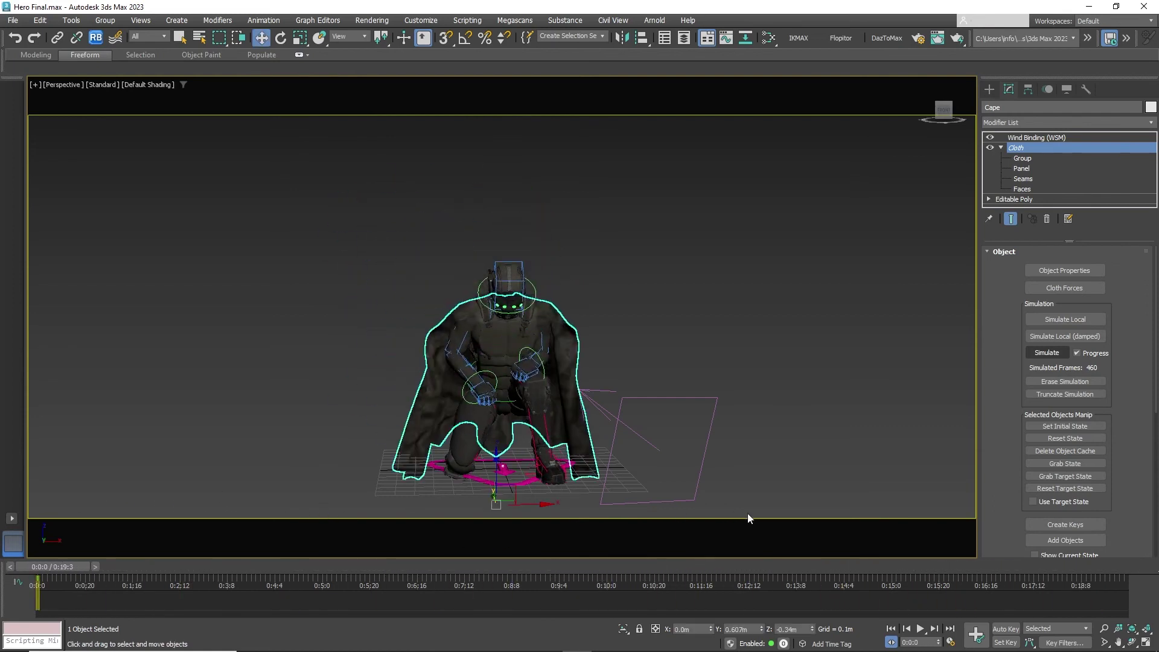
{"action": "left_click", "coordinate": [922, 628]}
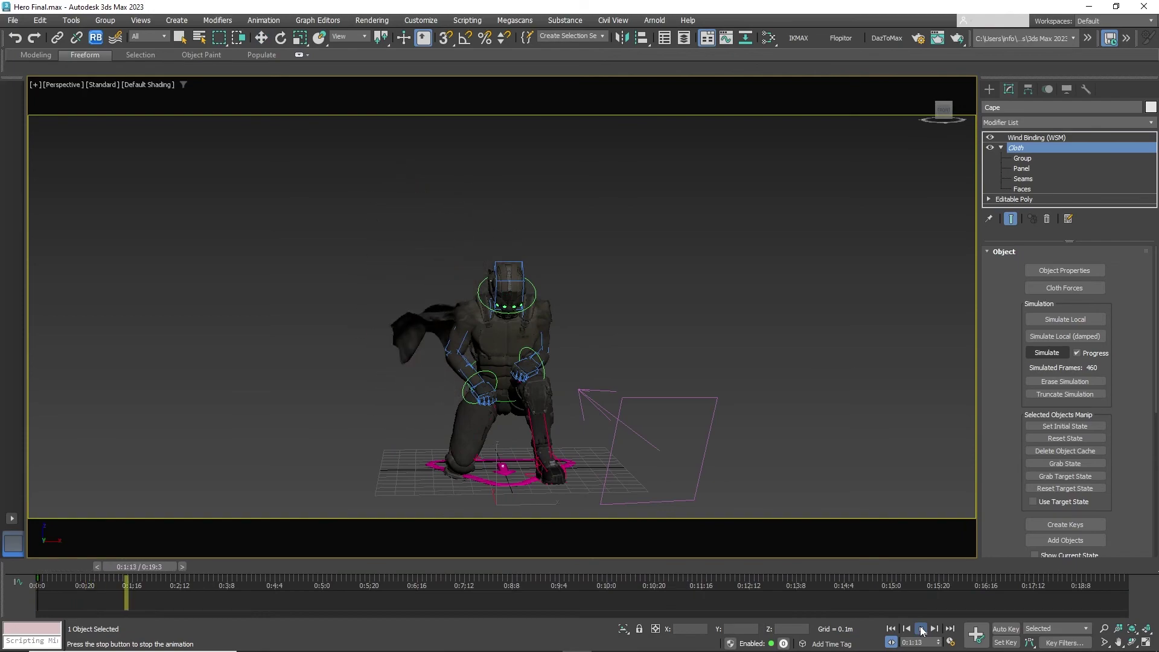